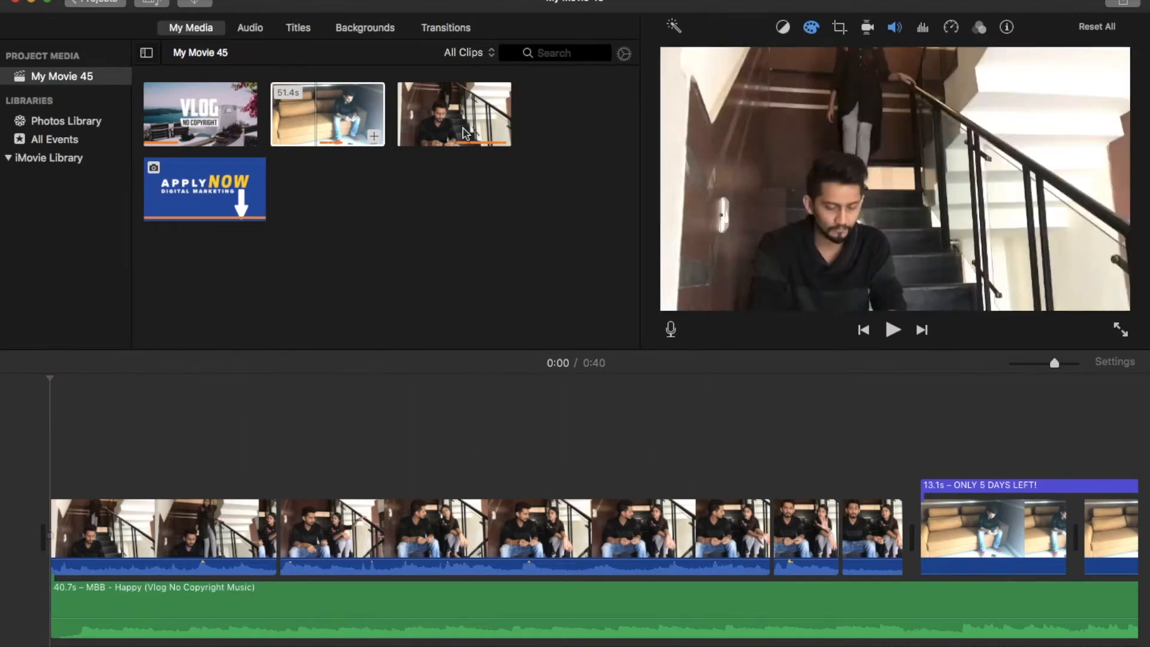
# - Append the 35.6-second staircase clip to the end of the timeline, after the Apply Now image
pyautogui.hscroll(10, 862, 479)
pyautogui.hscroll(5, 863, 479)
pyautogui.click(863, 479)
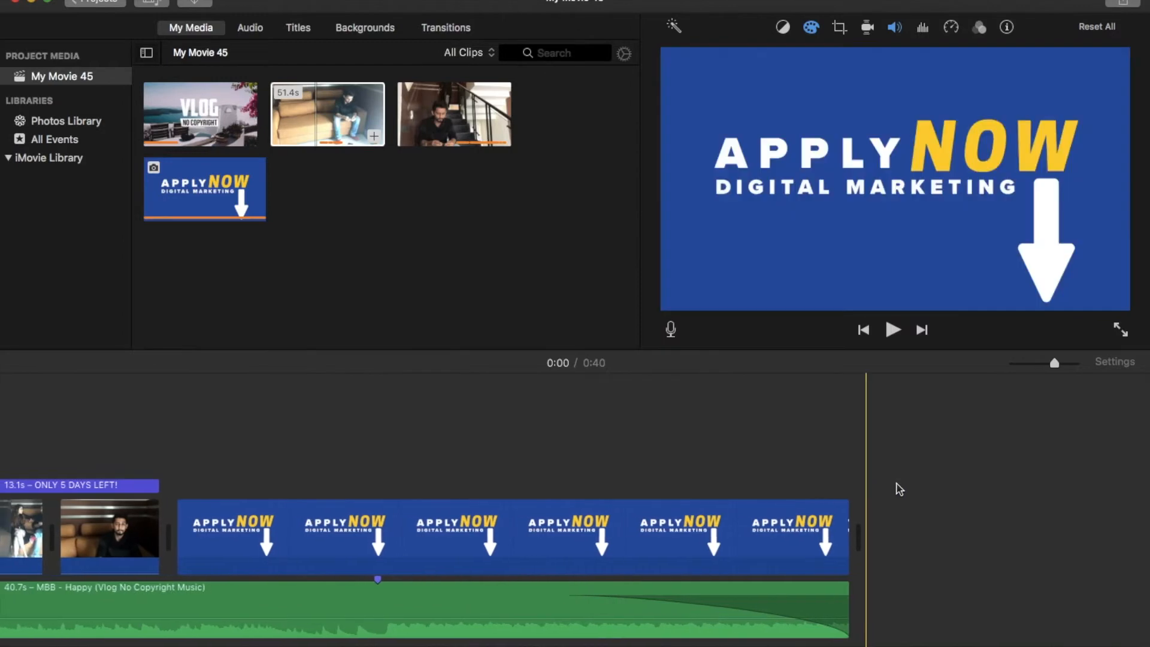
pyautogui.click(448, 113)
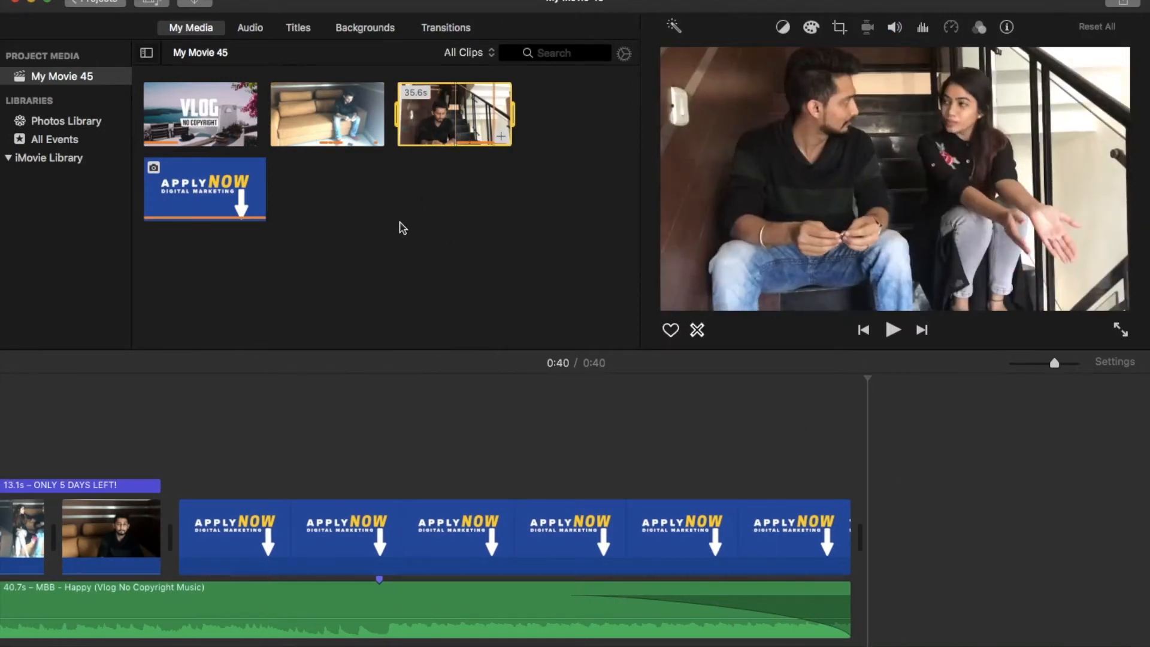
pyautogui.moveTo(461, 114); pyautogui.dragTo(955, 533)
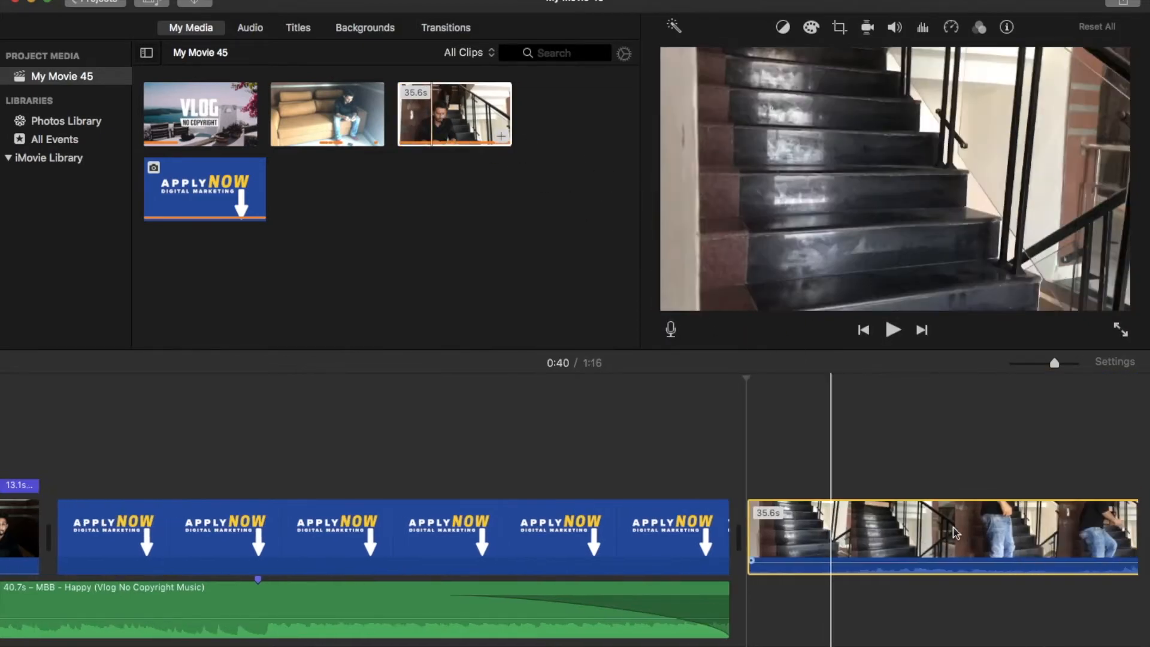
# - Split the appended staircase clip at 0:50, where the man sits on the stairs, and delete the part before the cut
pyautogui.hscroll(10, 955, 533)
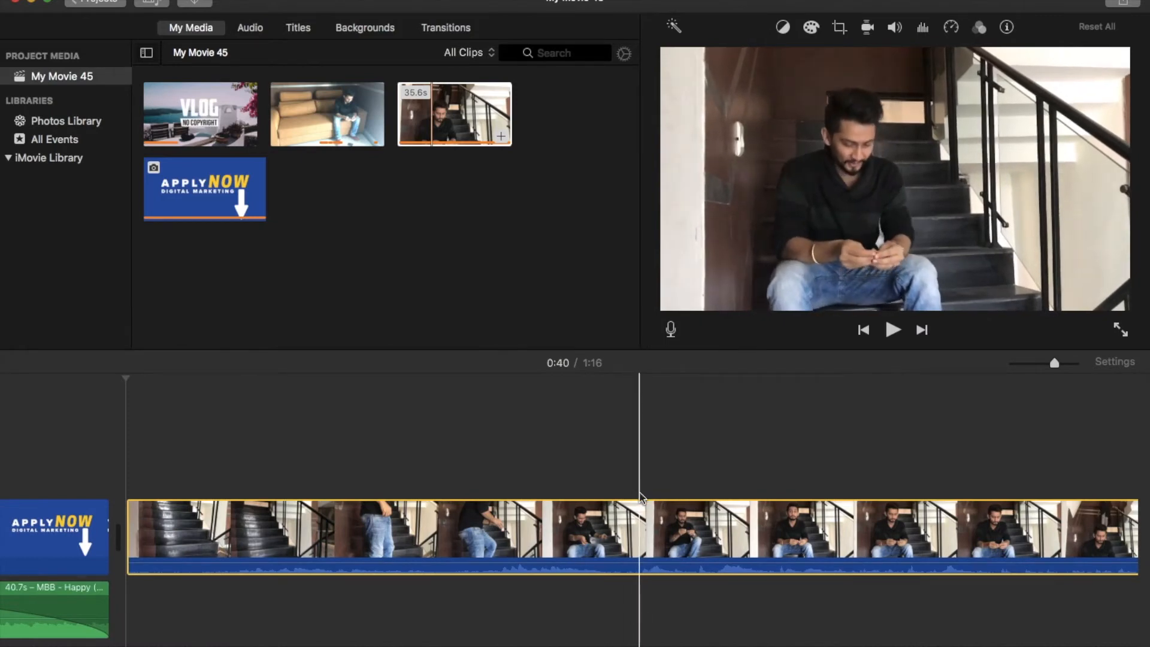
pyautogui.click(641, 497)
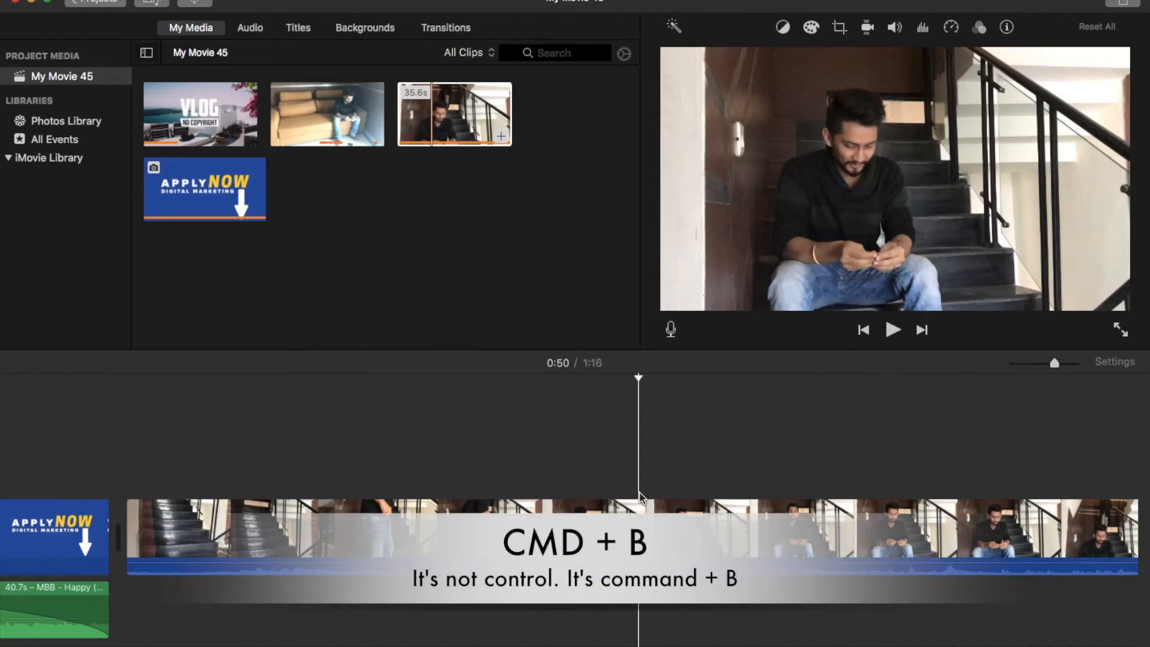
pyautogui.press('super+b')
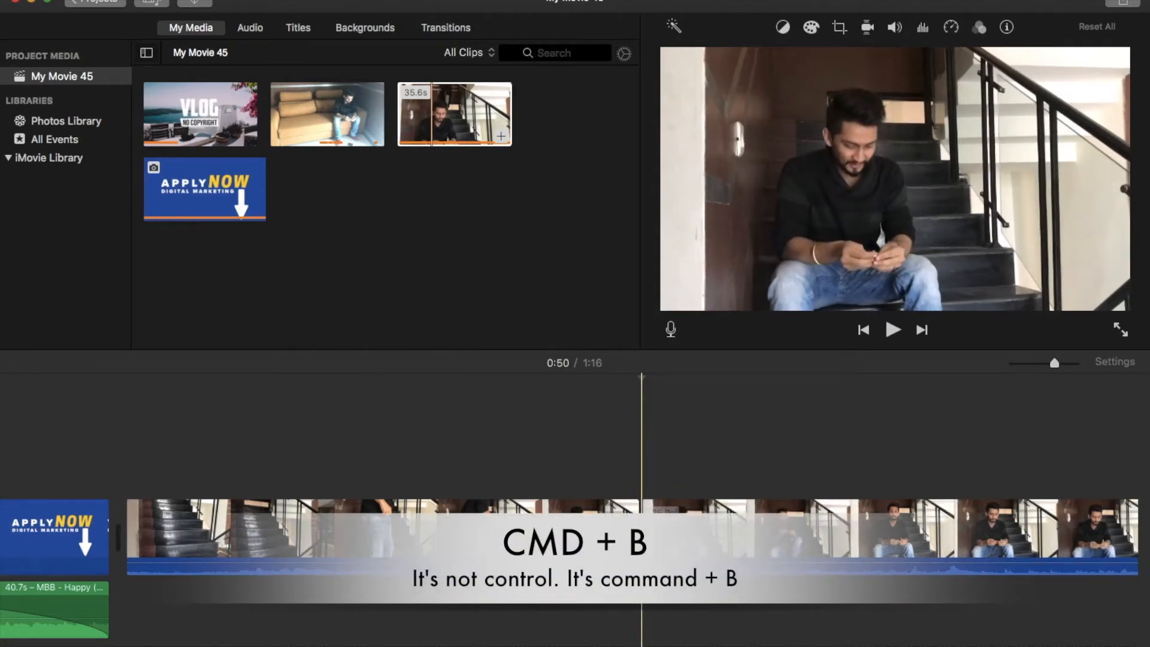
pyautogui.click(578, 527)
pyautogui.press('Delete')
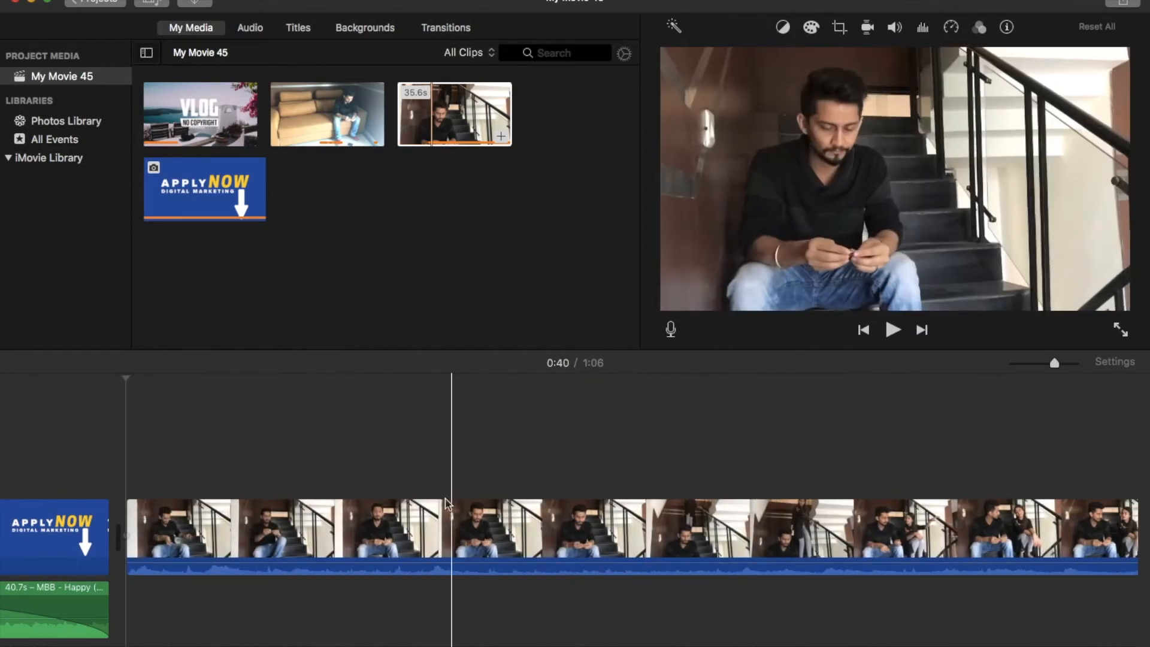
# - Check the volume setting of the trimmed staircase clip at the end of the timeline
pyautogui.hscroll(-20, 799, 507)
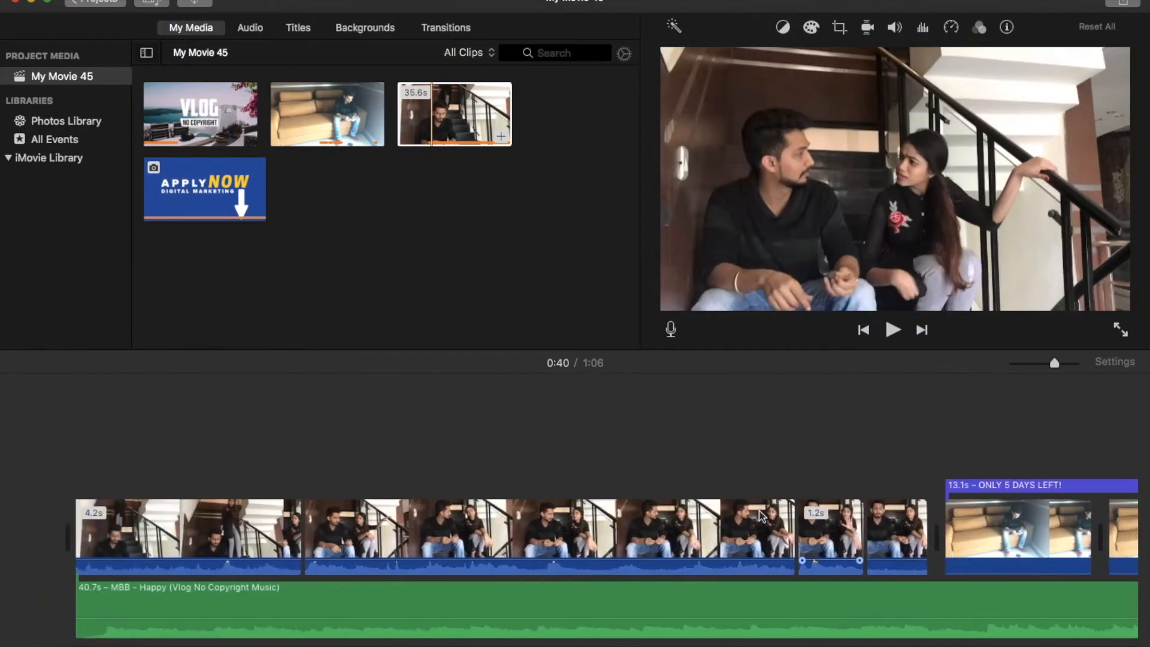
pyautogui.click(38, 466)
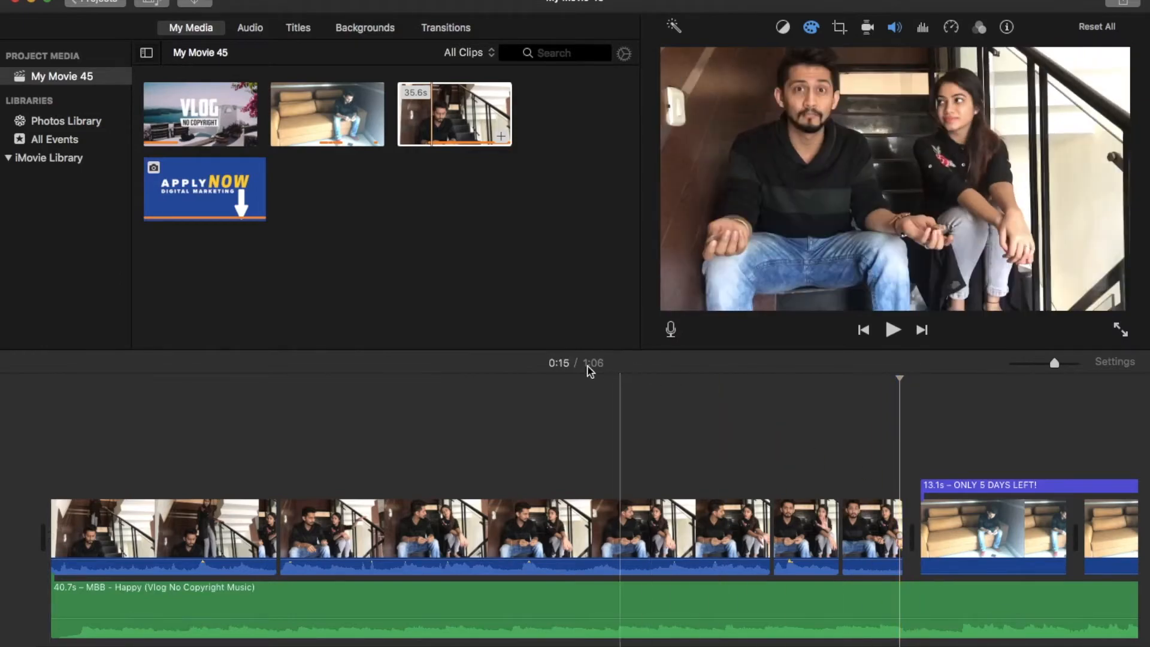
pyautogui.click(442, 133)
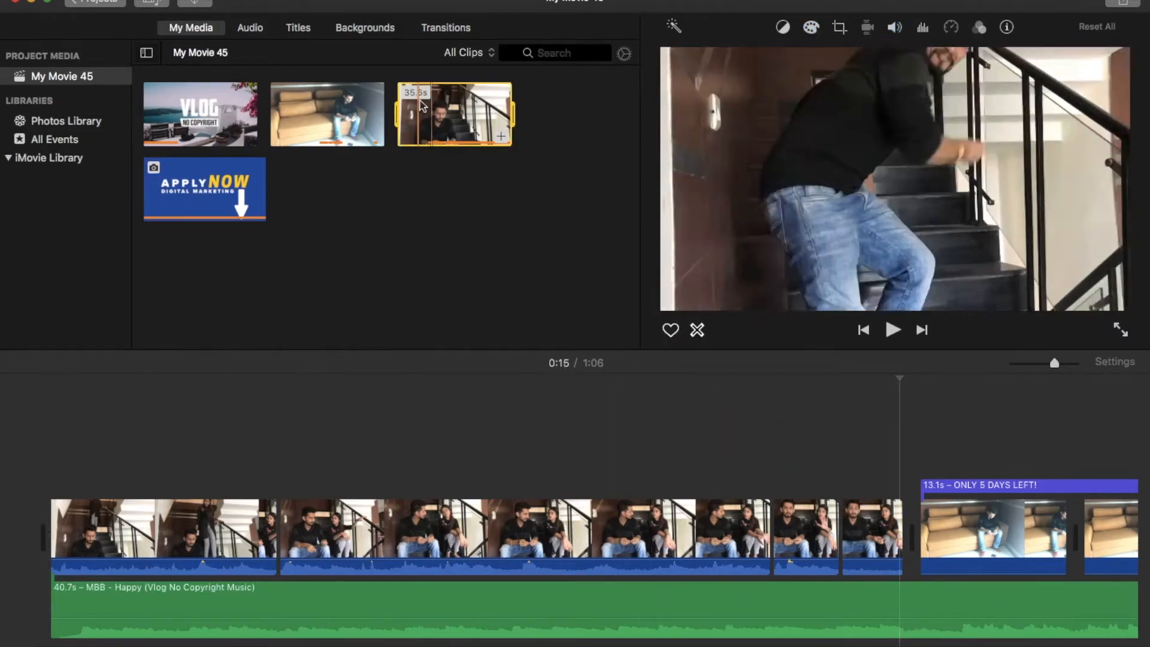
pyautogui.click(577, 388)
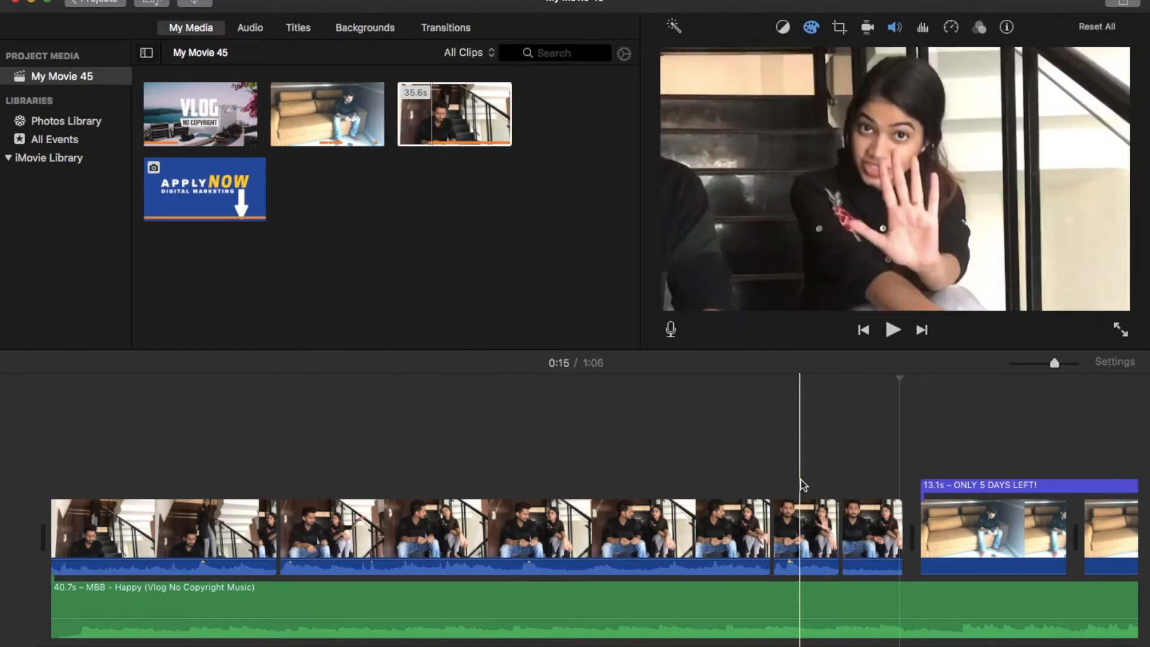
pyautogui.hscroll(15, 486, 502)
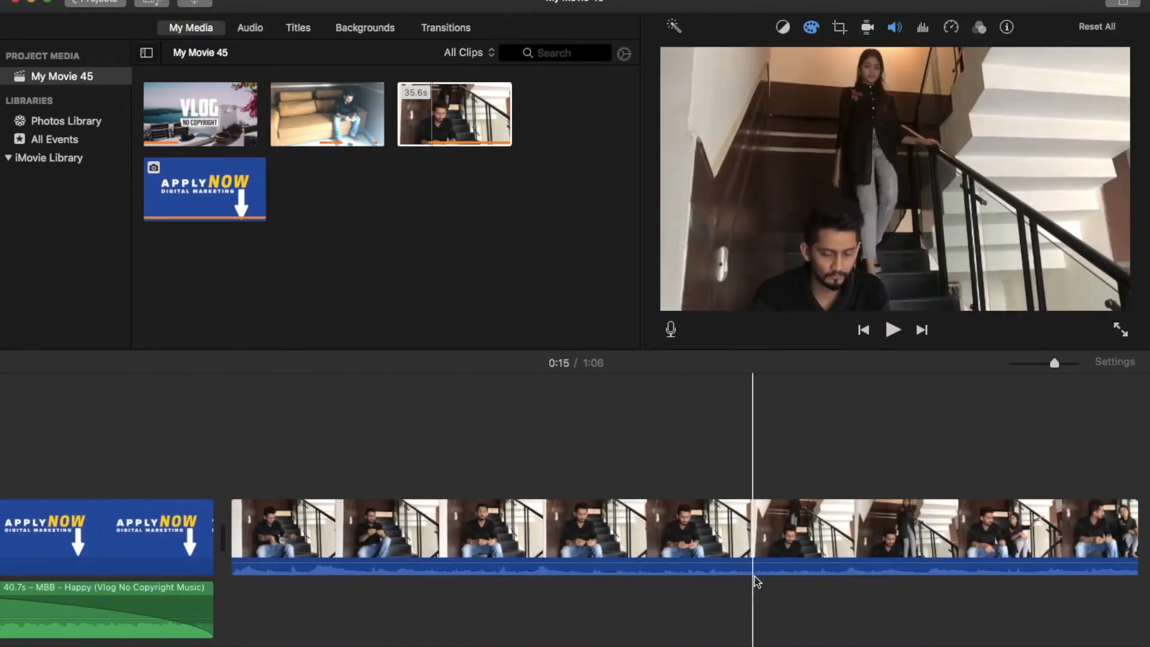
pyautogui.click(760, 570)
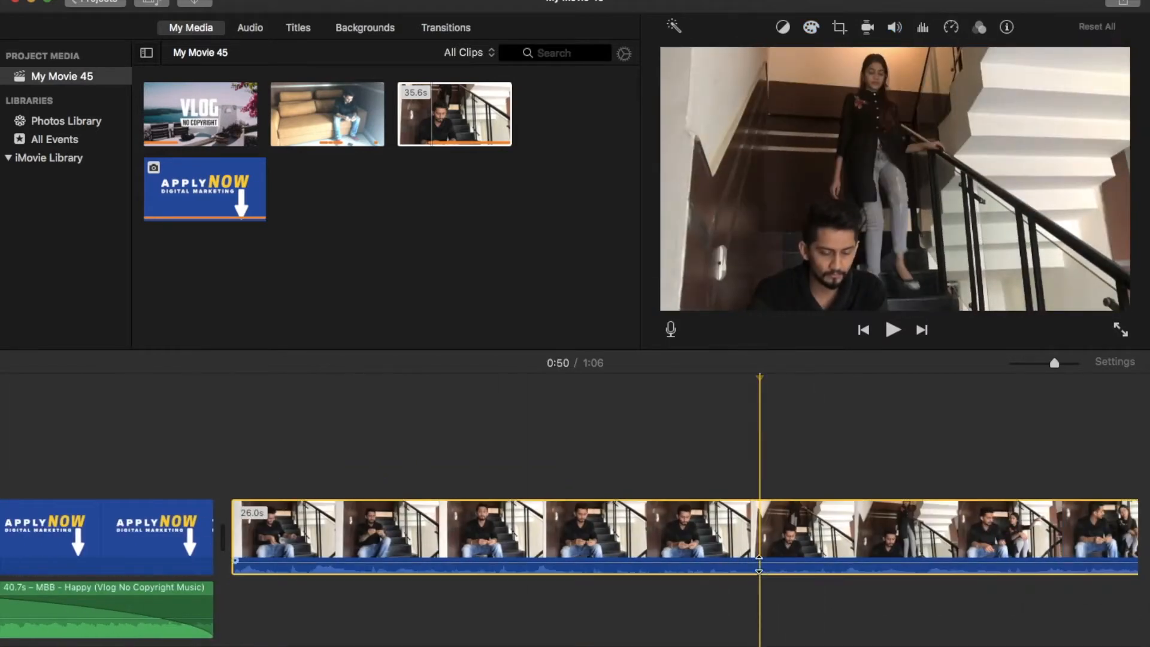
pyautogui.click(895, 28)
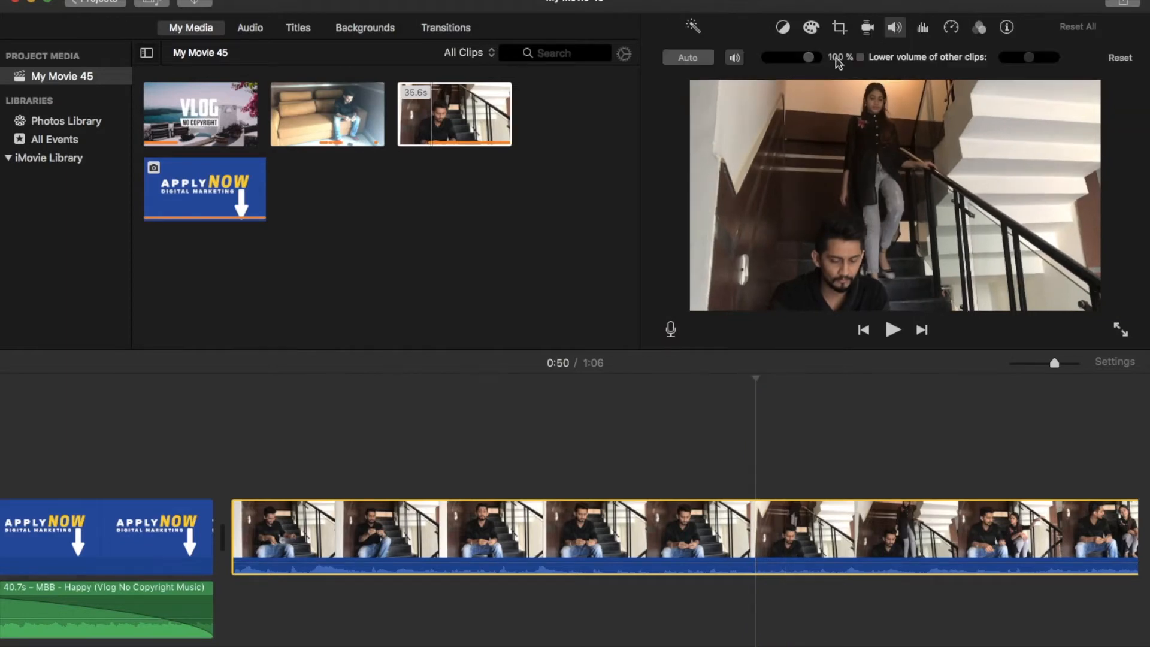
# - Check the volume setting of the first clip in the movie for comparison
pyautogui.click(411, 416)
pyautogui.hscroll(-15, 411, 417)
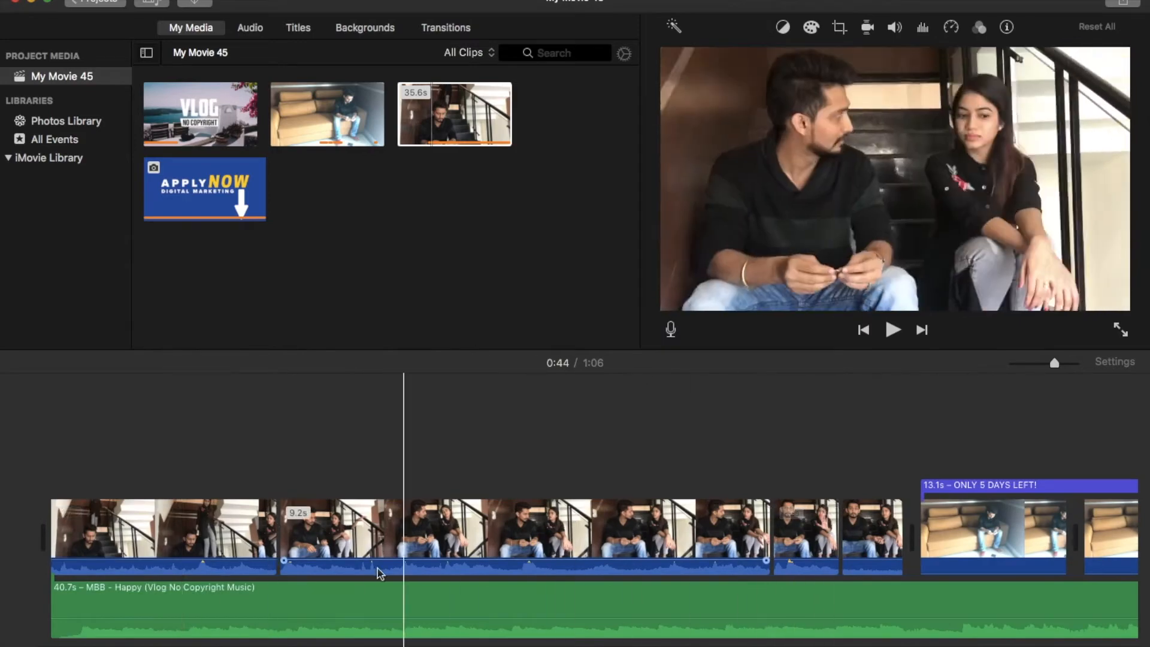
pyautogui.click(157, 541)
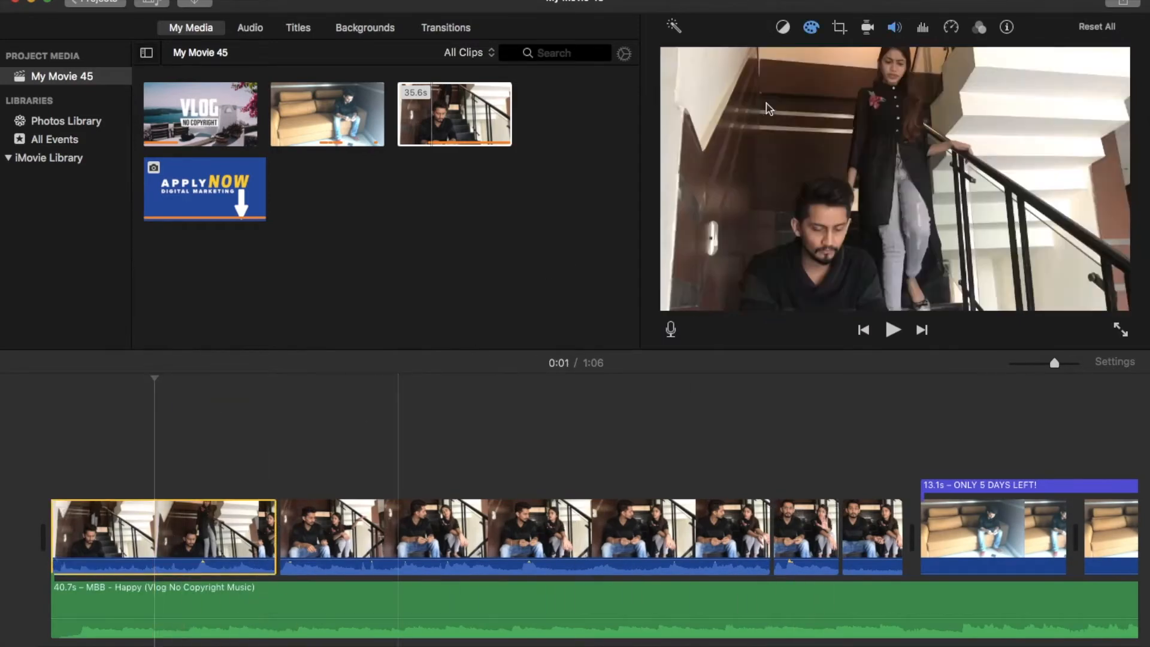
pyautogui.click(895, 28)
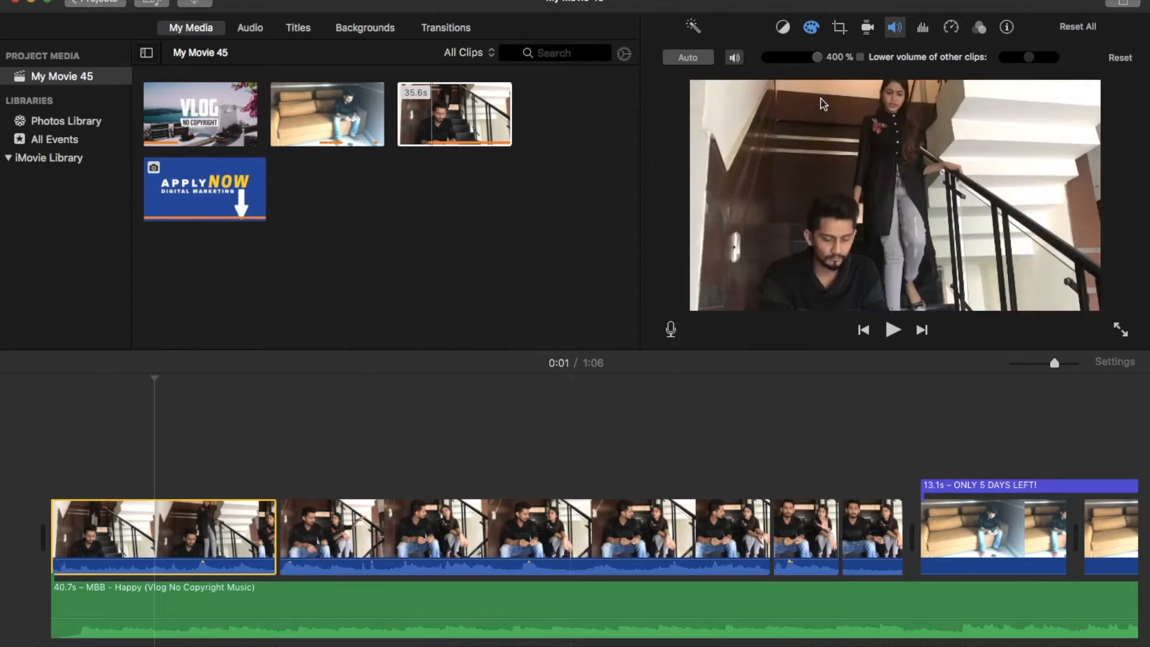
pyautogui.click(53, 483)
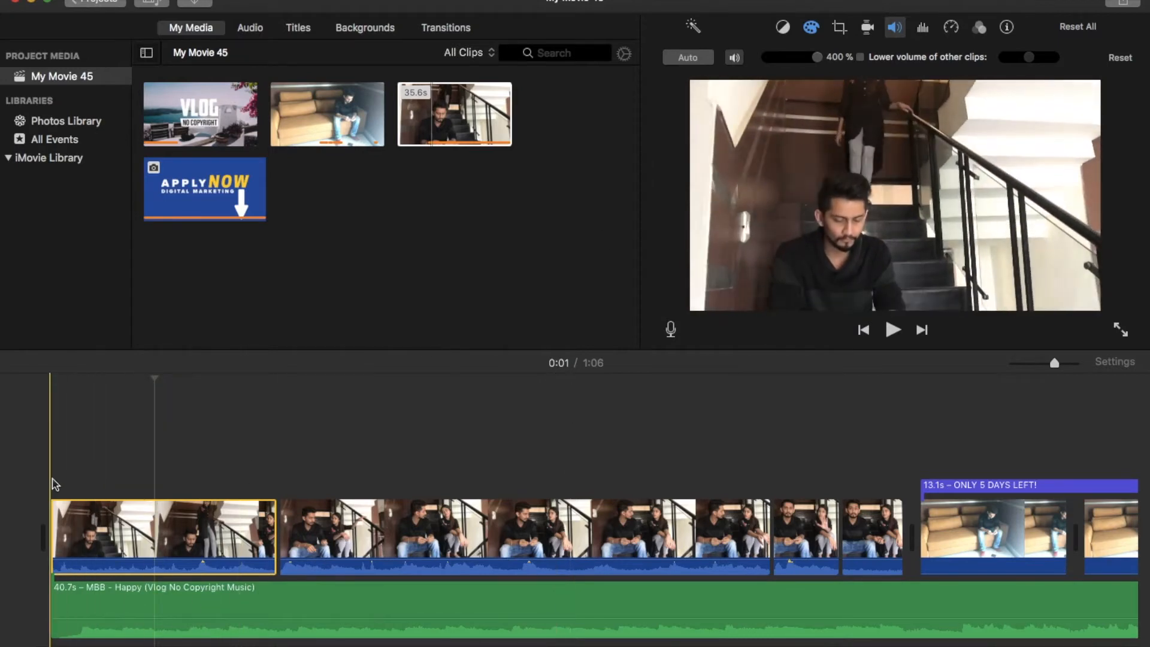
pyautogui.click(190, 530)
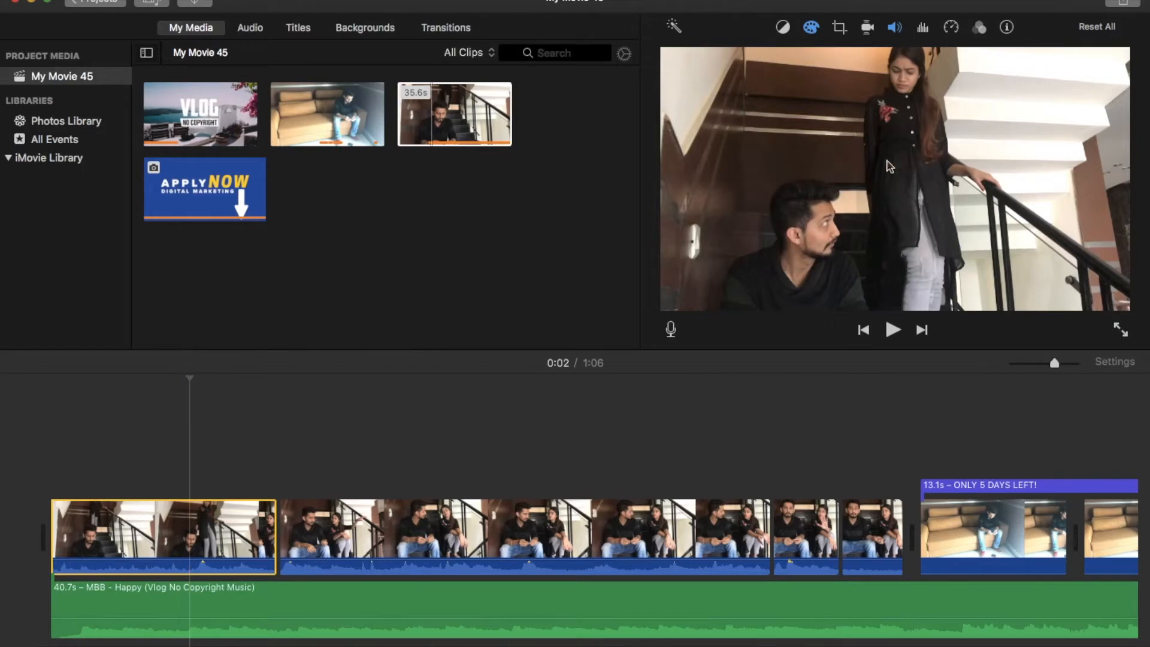
# - Brighten the highlights of the trimmed staircase clip at the timeline's end with color correction
pyautogui.hscroll(20, 996, 411)
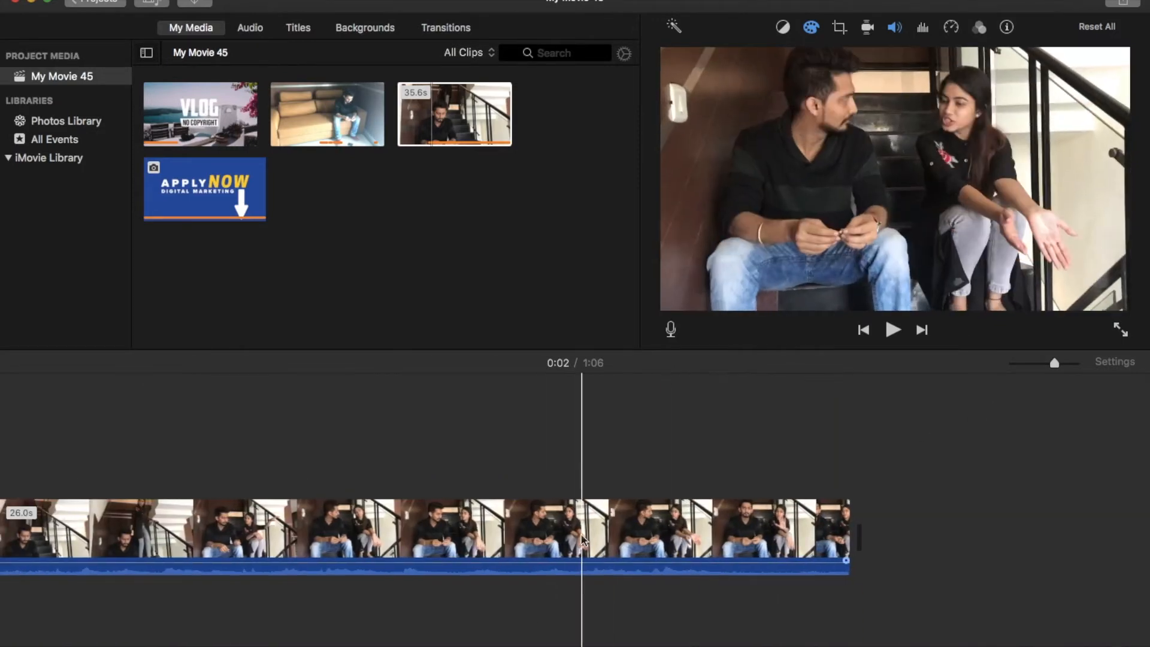
pyautogui.hscroll(-10, 397, 539)
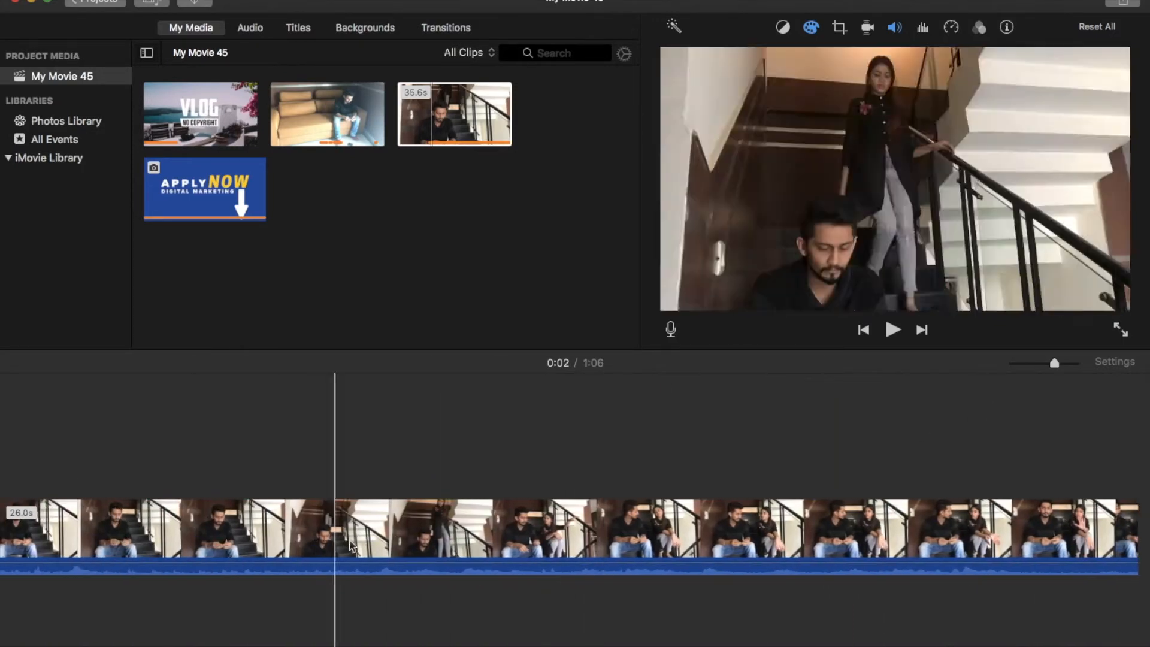
pyautogui.click(369, 542)
pyautogui.click(319, 542)
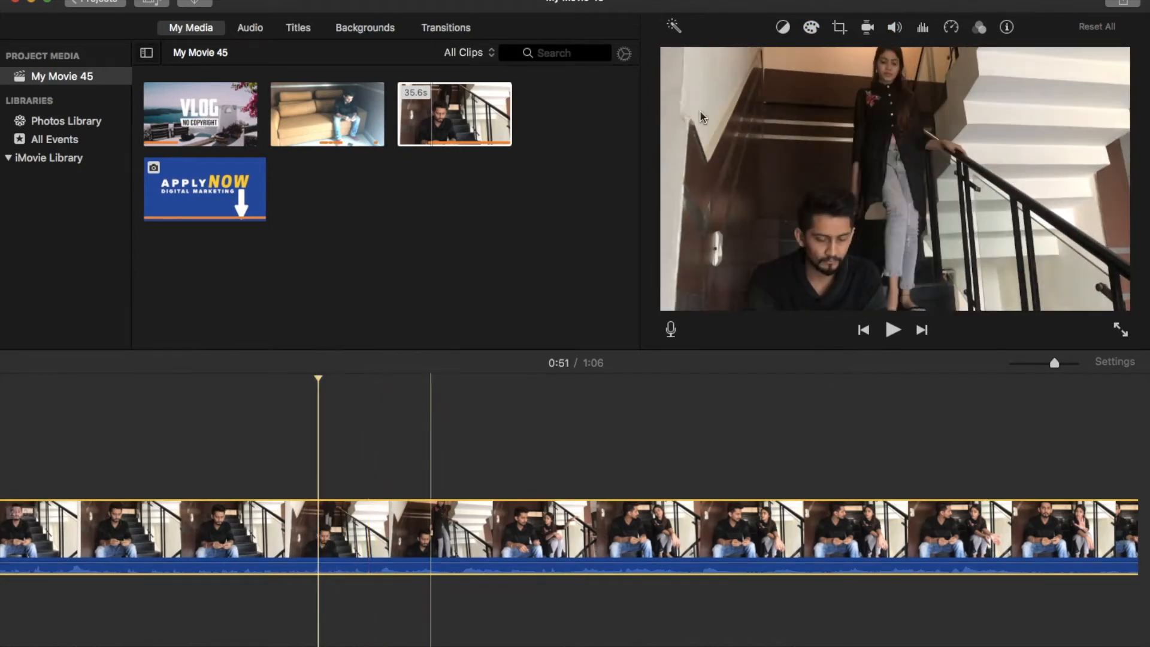
pyautogui.click(811, 28)
pyautogui.moveTo(908, 62); pyautogui.dragTo(918, 63)
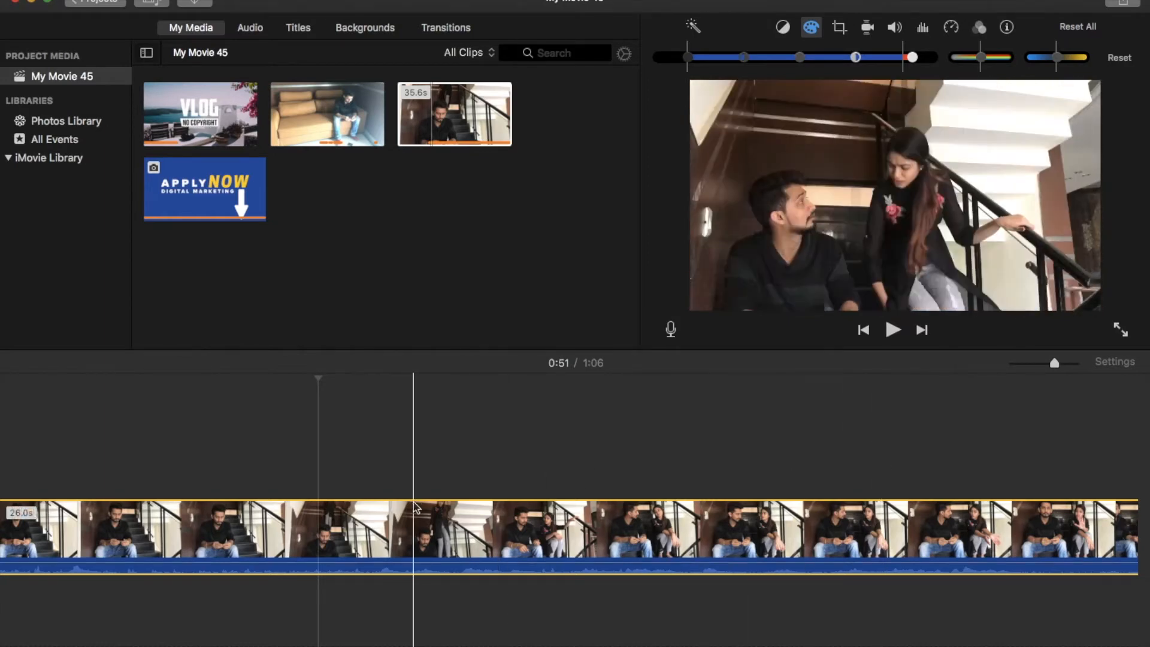
# - Delete the trimmed staircase clip after the Apply Now image from the timeline
pyautogui.hscroll(-10, 719, 479)
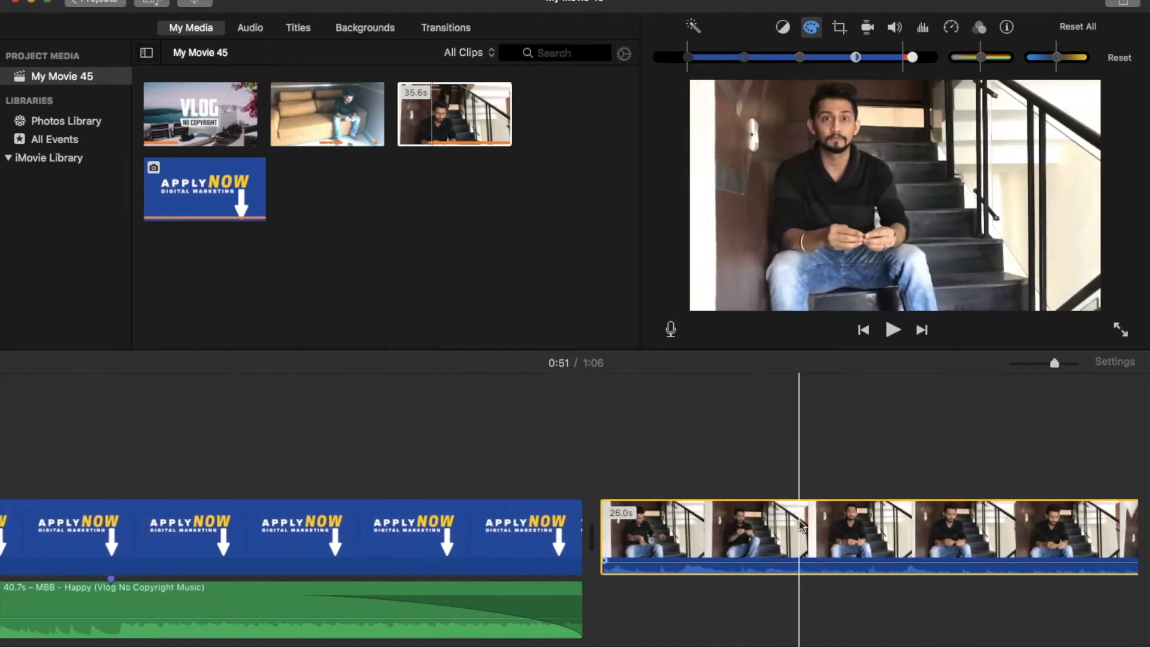
pyautogui.press('Delete')
pyautogui.hscroll(-15, 775, 531)
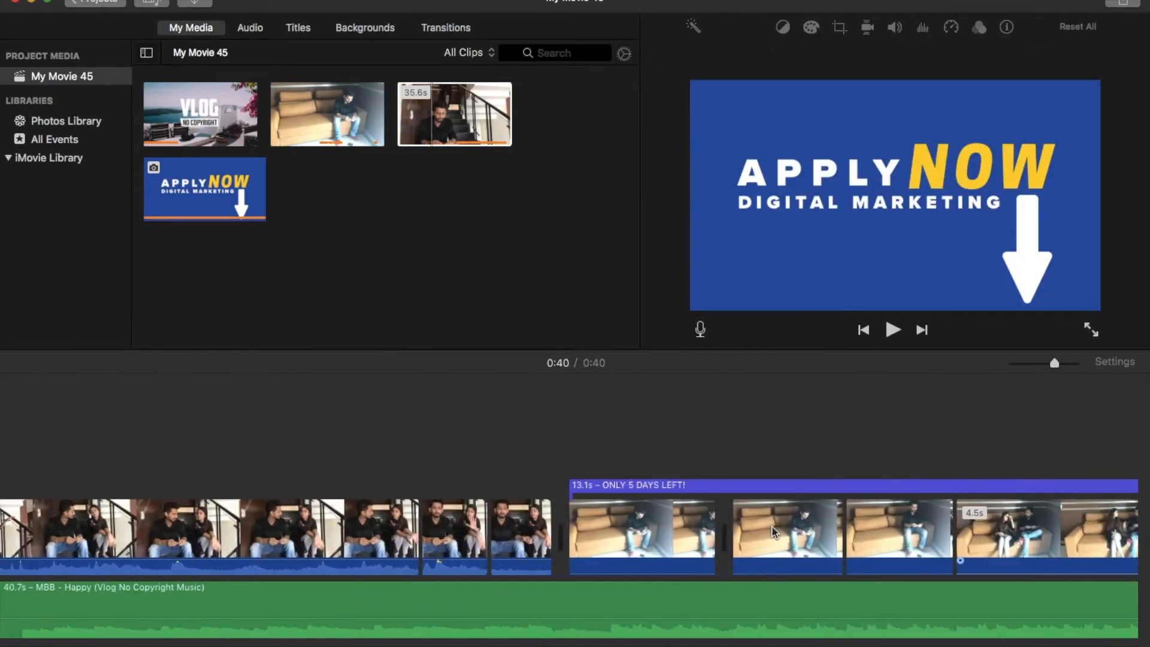
# - Examine the sofa clips in the timeline and the ONLY 5 DAYS LEFT! title above them
pyautogui.click(491, 572)
pyautogui.hscroll(10, 708, 575)
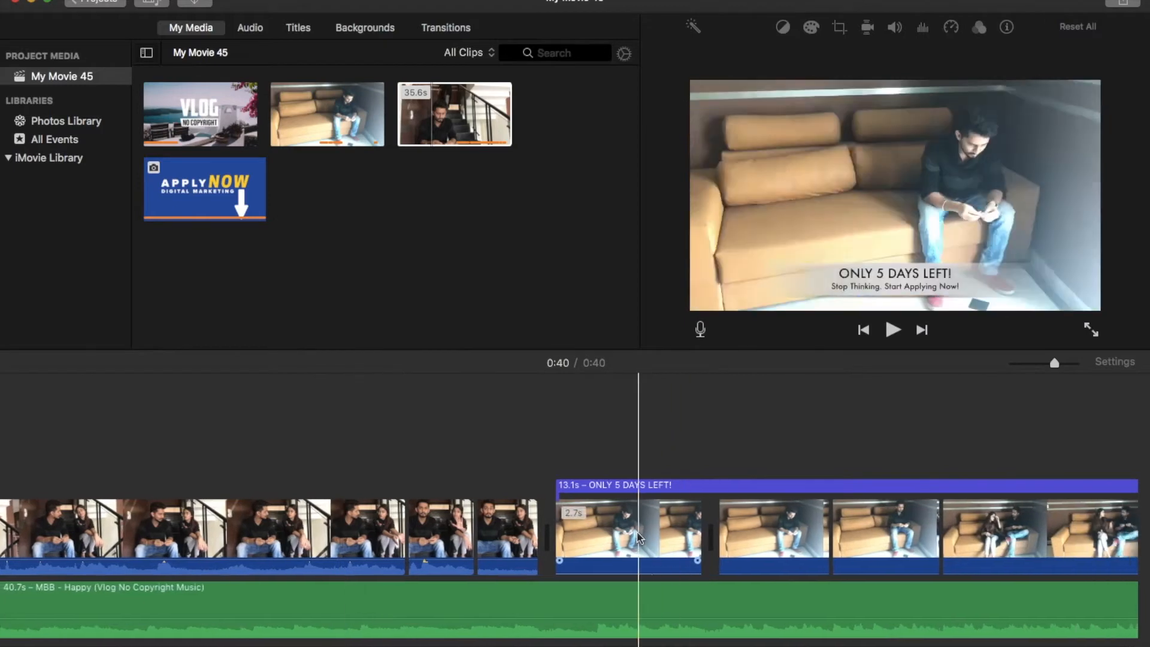
pyautogui.click(323, 125)
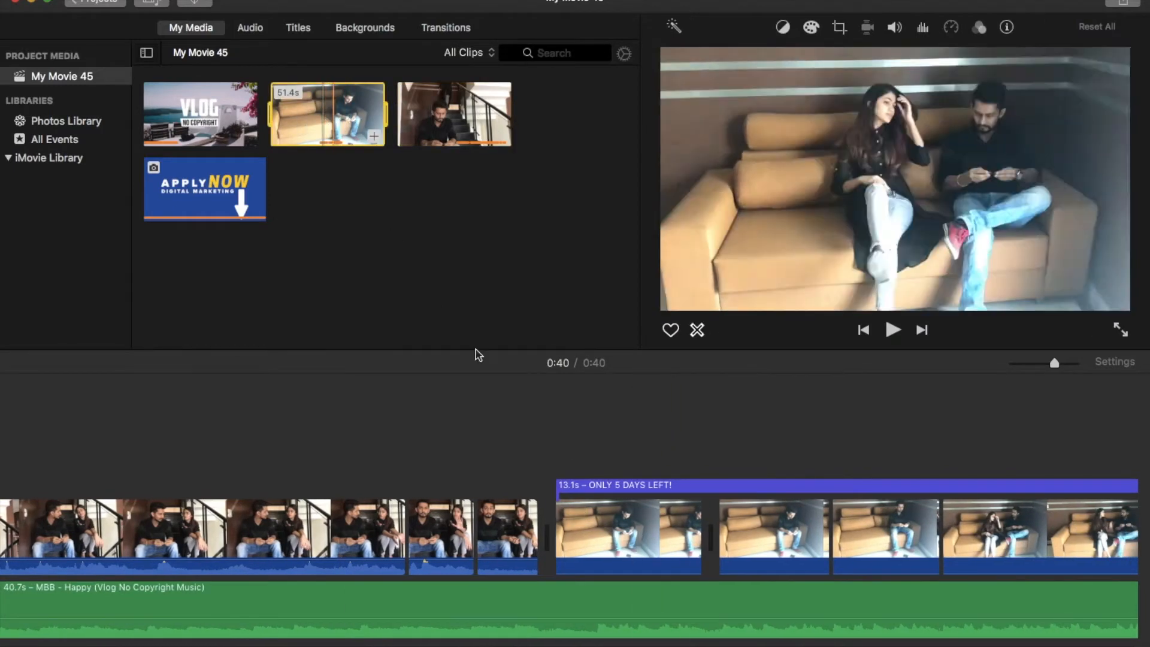
pyautogui.hscroll(5, 491, 499)
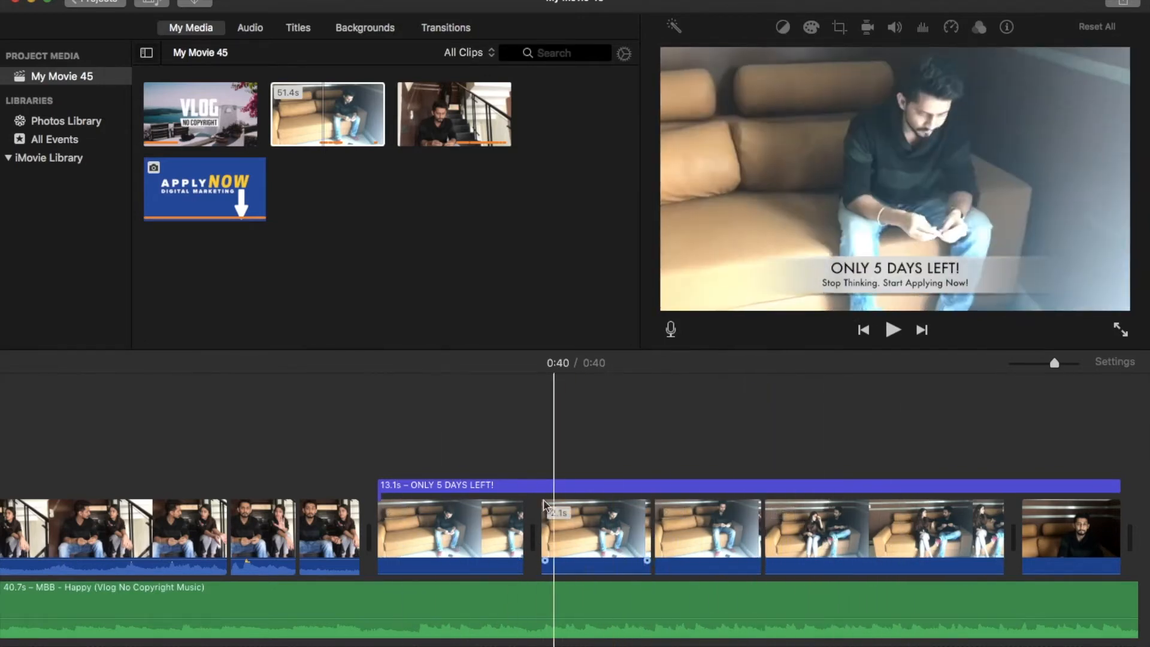
pyautogui.click(443, 486)
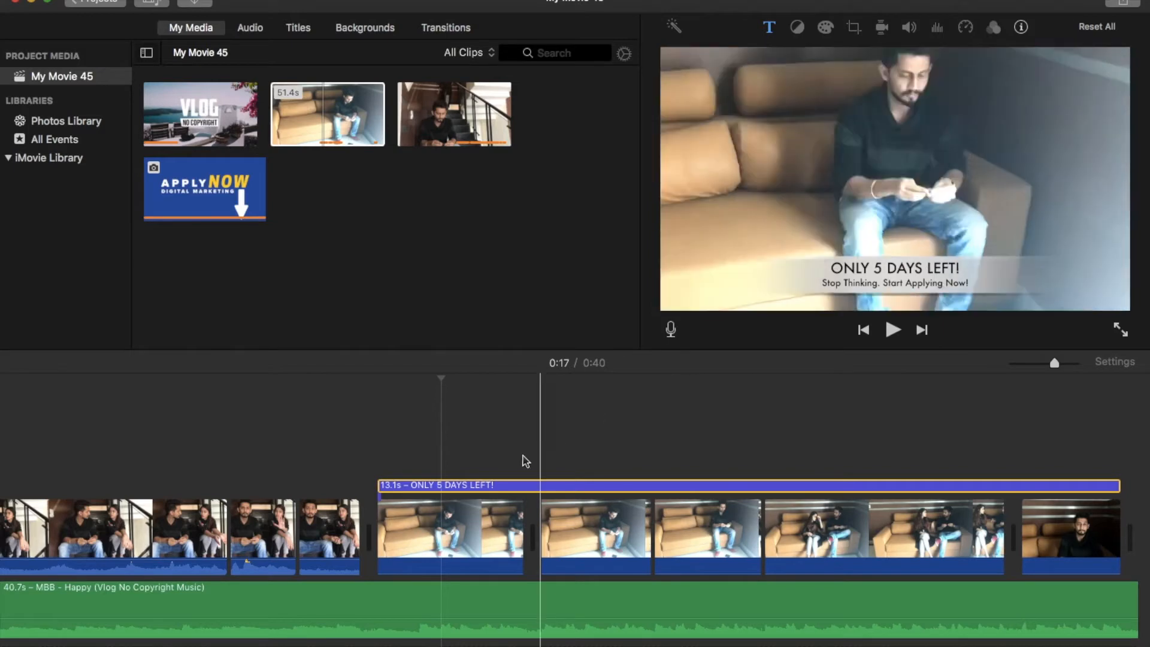
# - Add a Gradient - White title over the first clip at the start of the movie
pyautogui.click(303, 34)
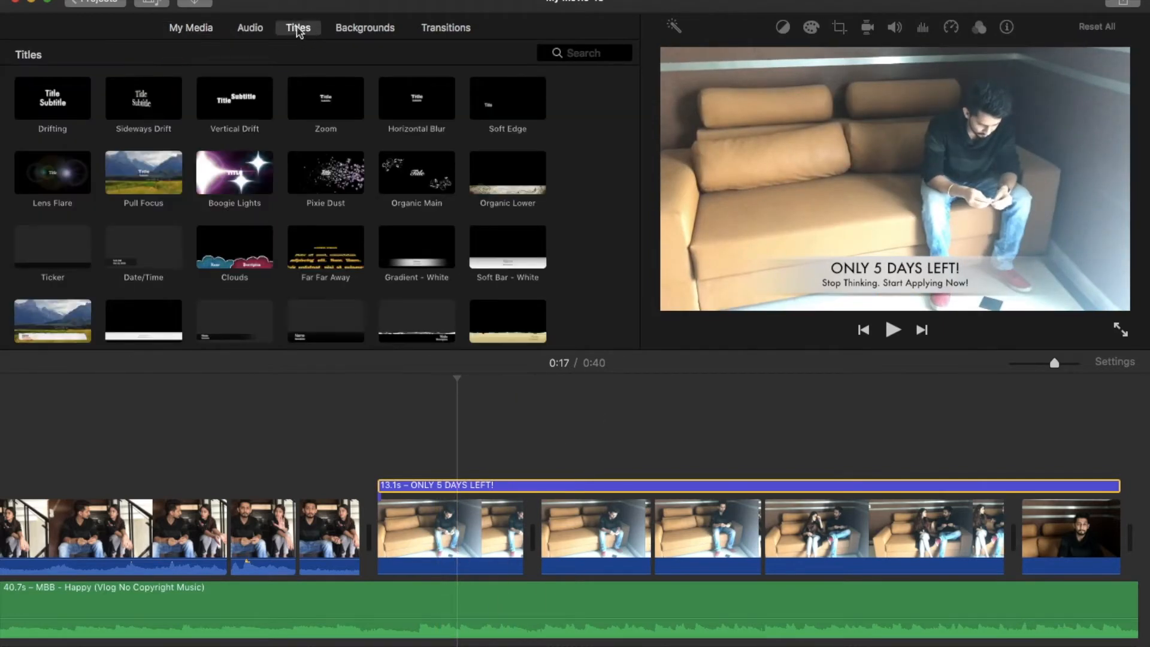
pyautogui.hscroll(-9, 291, 400)
pyautogui.click(55, 432)
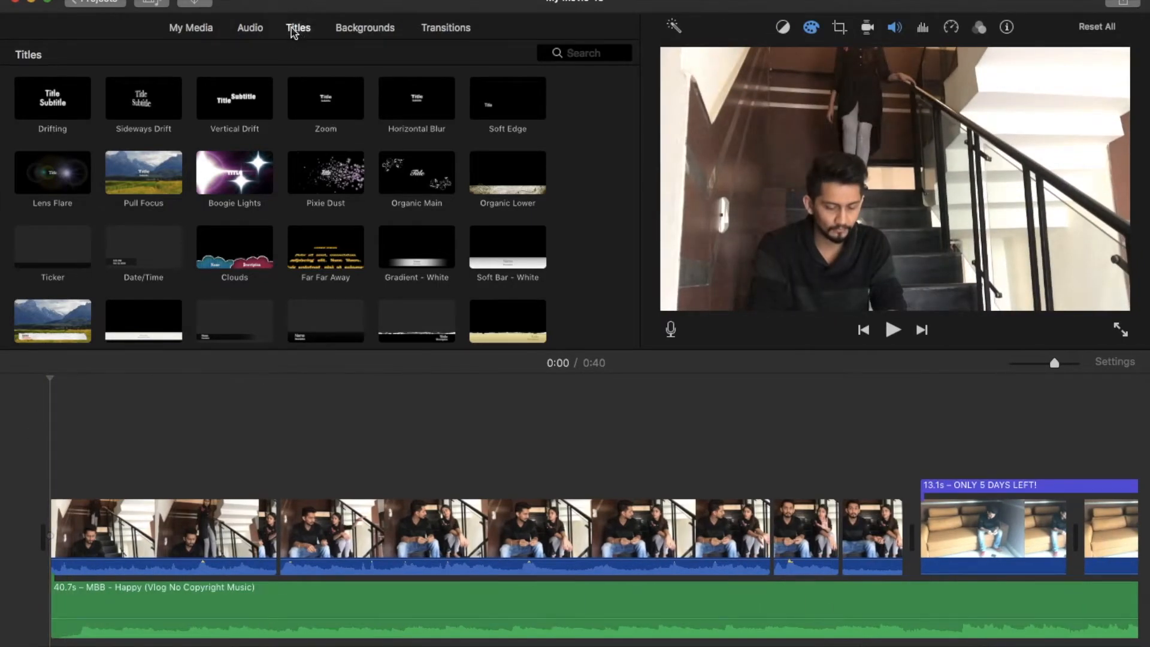
pyautogui.scroll(10, 303, 162)
pyautogui.scroll(-10, 377, 244)
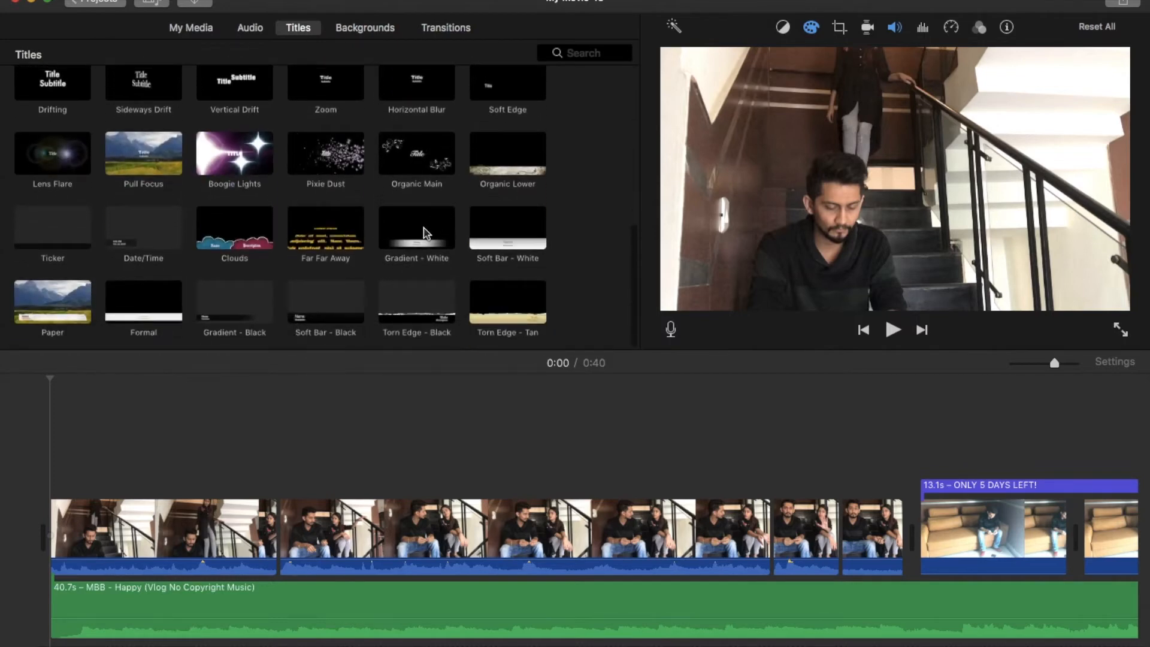
pyautogui.doubleClick(413, 236)
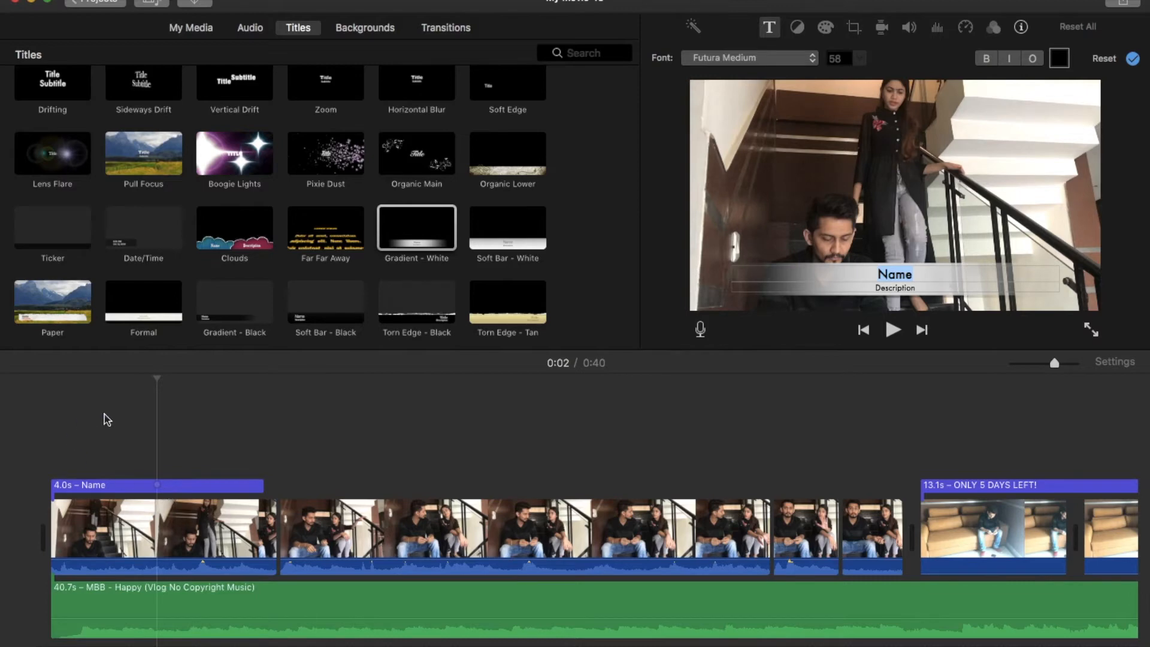
# - Replace the Gradient - White title's name with sdfkwjhkwehs in bold and its description with kjfhkwhslvkj
pyautogui.click(108, 486)
pyautogui.moveTo(167, 488)
pyautogui.mouseDown()
pyautogui.moveTo(360, 475)
pyautogui.moveTo(218, 475)
pyautogui.moveTo(160, 482)
pyautogui.moveTo(155, 494)
pyautogui.mouseUp()
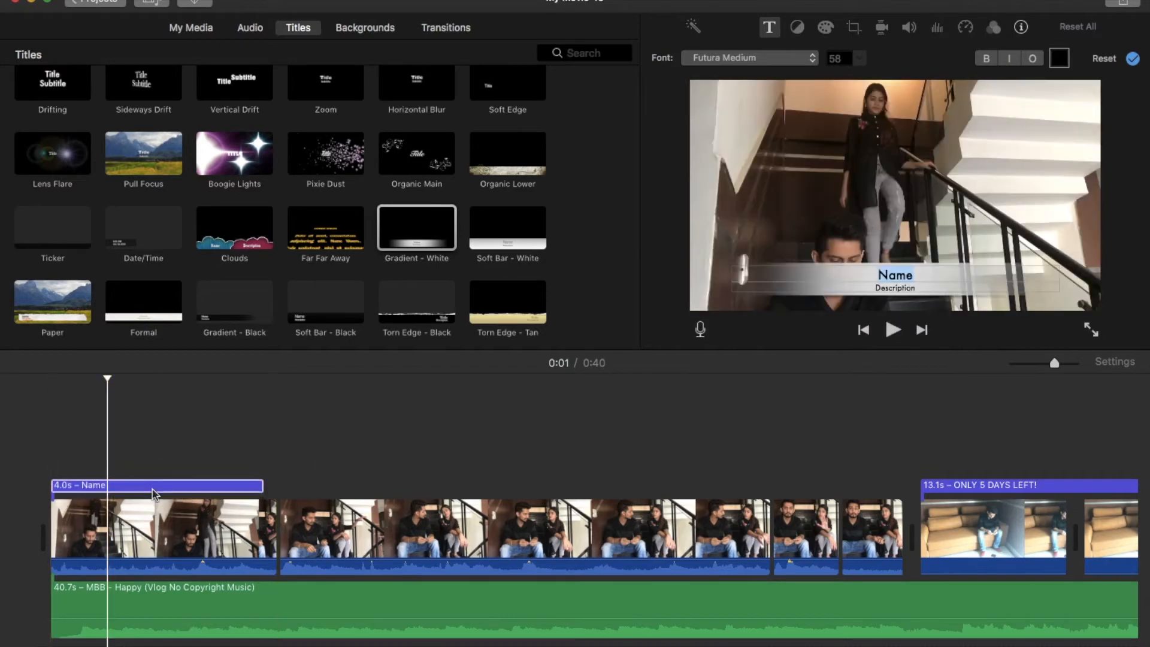
pyautogui.click(154, 493)
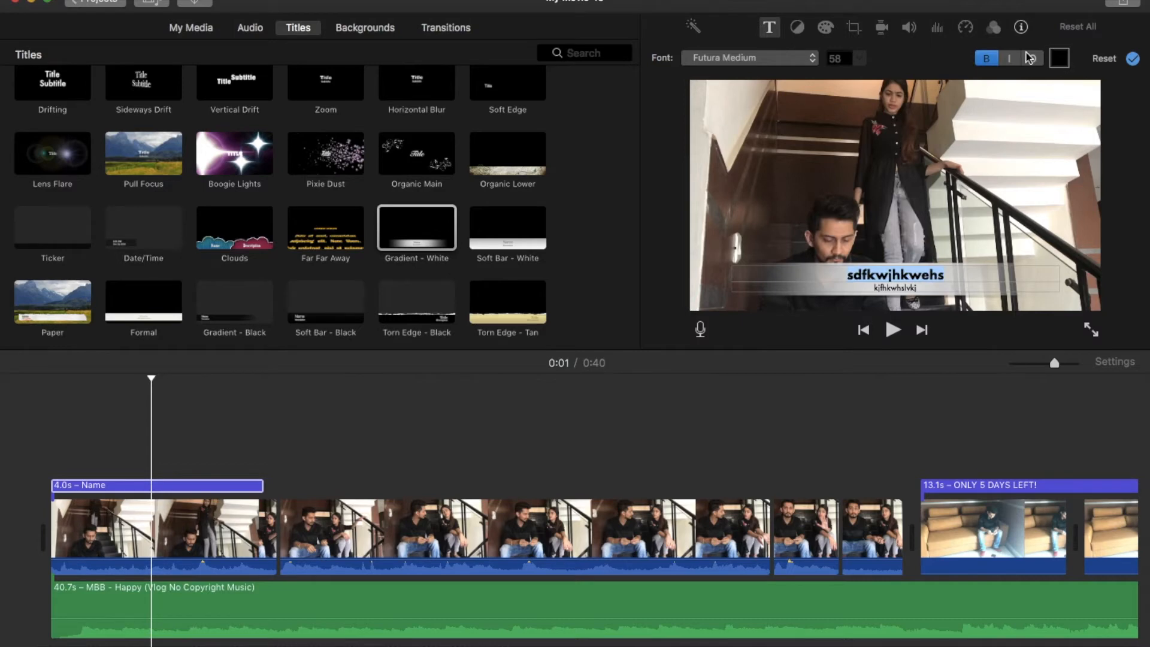
pyautogui.click(743, 61)
pyautogui.press('Escape')
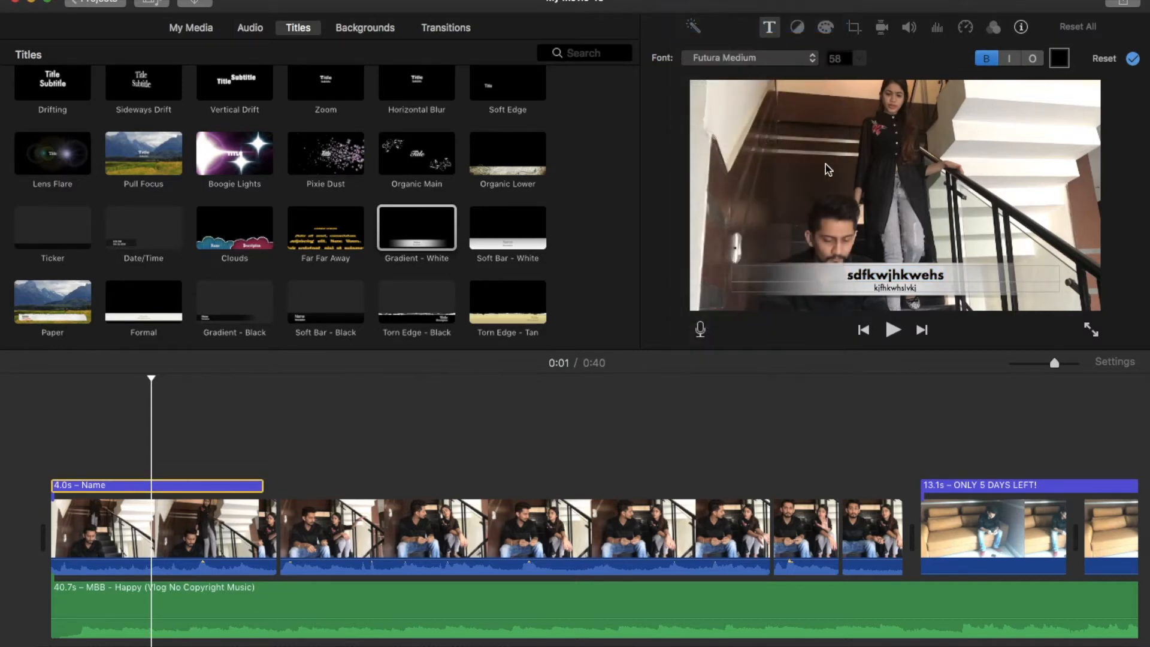
pyautogui.doubleClick(935, 270)
pyautogui.click(132, 470)
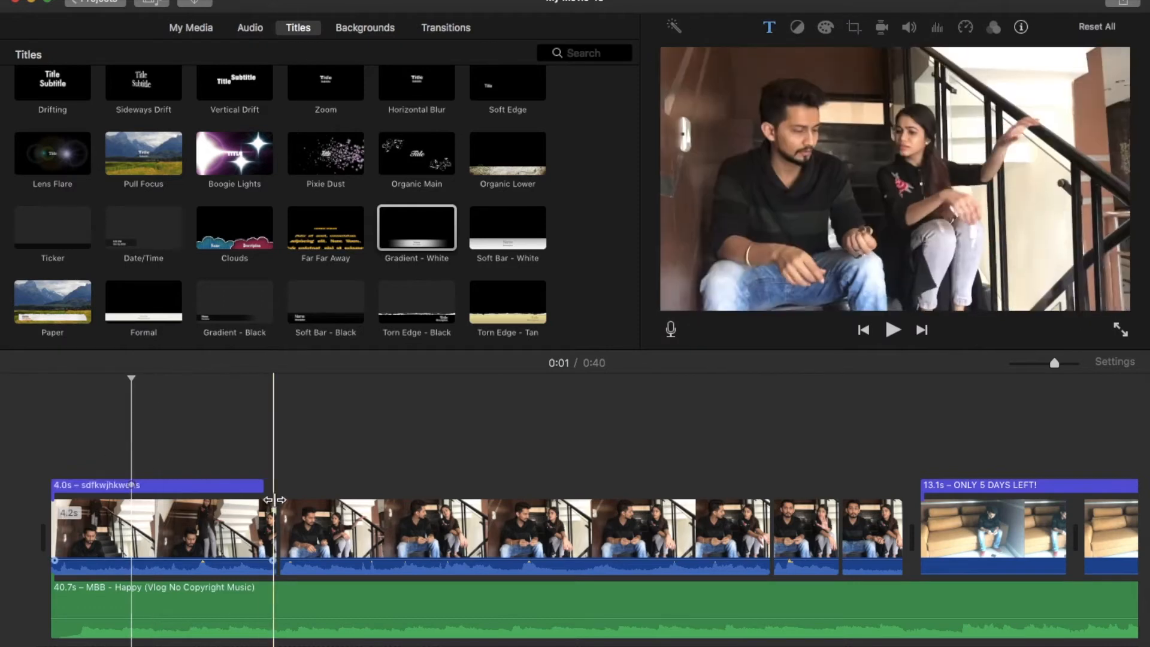
# - Extend the sdfkwjhkwehs title to 12.0 s over the staircase clips and delete it from the timeline
pyautogui.moveTo(262, 485); pyautogui.dragTo(693, 485)
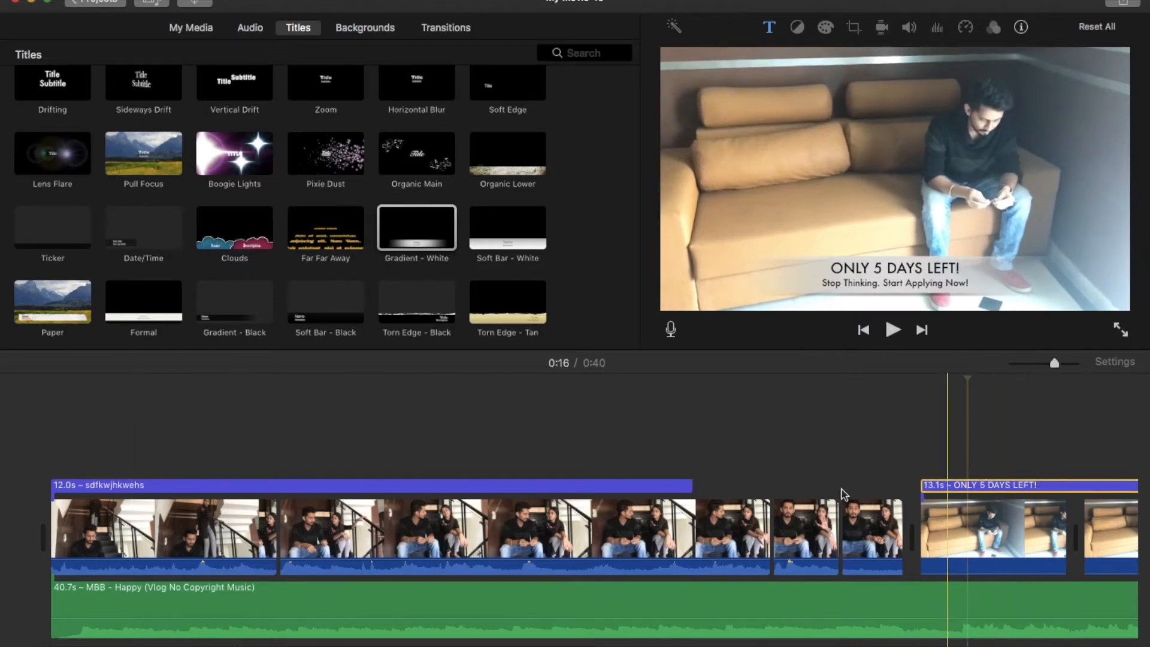
pyautogui.click(603, 488)
pyautogui.press('Delete')
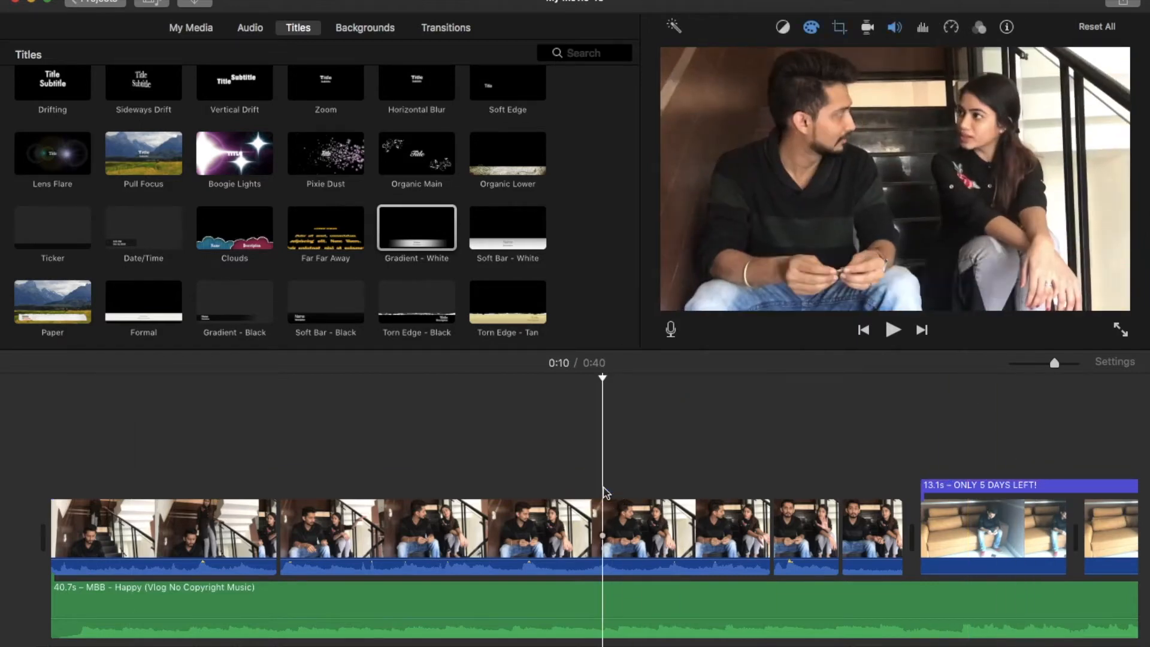
# - Insert the Apply Now image from the project media between the first two staircase clips in the timeline
pyautogui.hscroll(10, 604, 492)
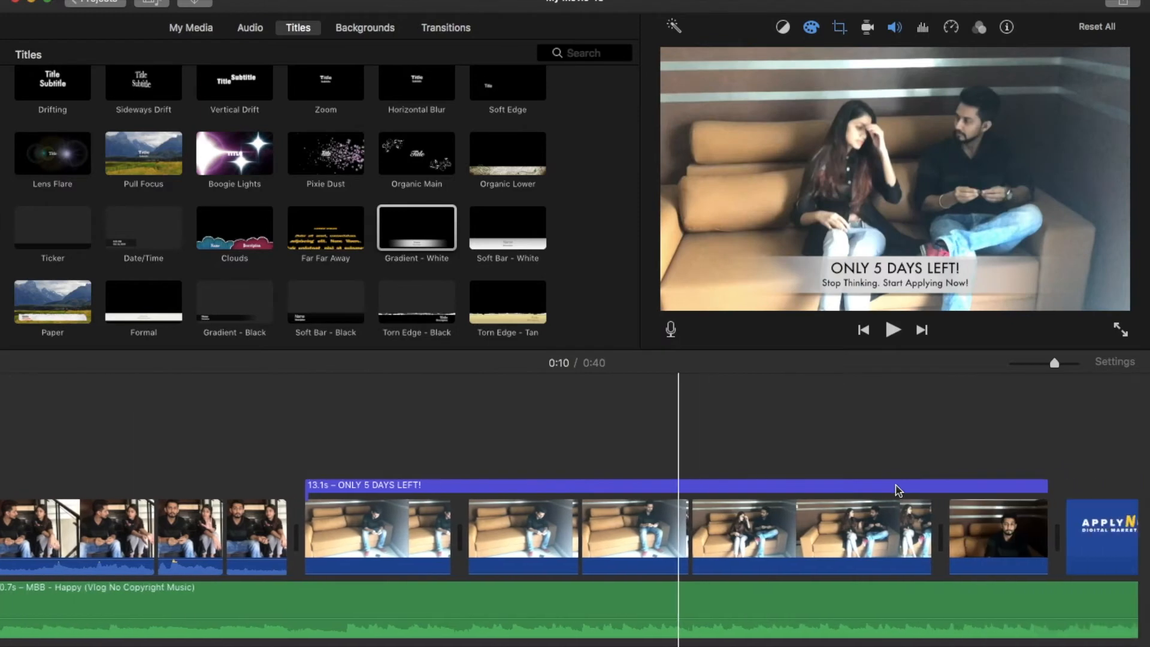
pyautogui.hscroll(4, 979, 531)
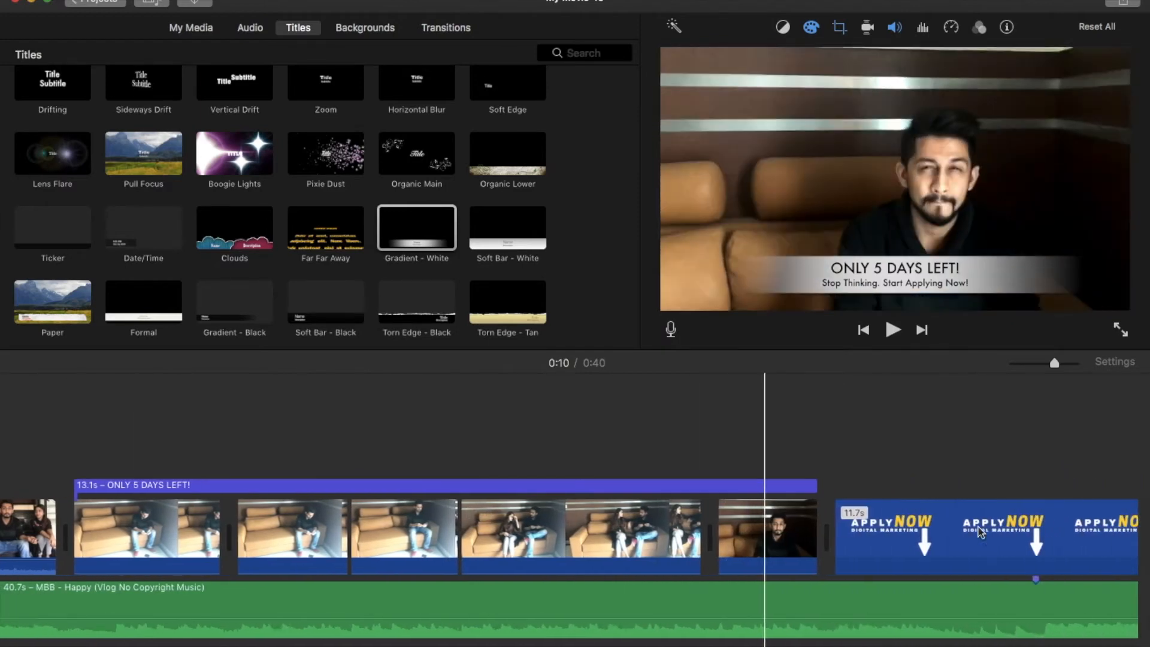
pyautogui.hscroll(6, 979, 531)
pyautogui.click(602, 541)
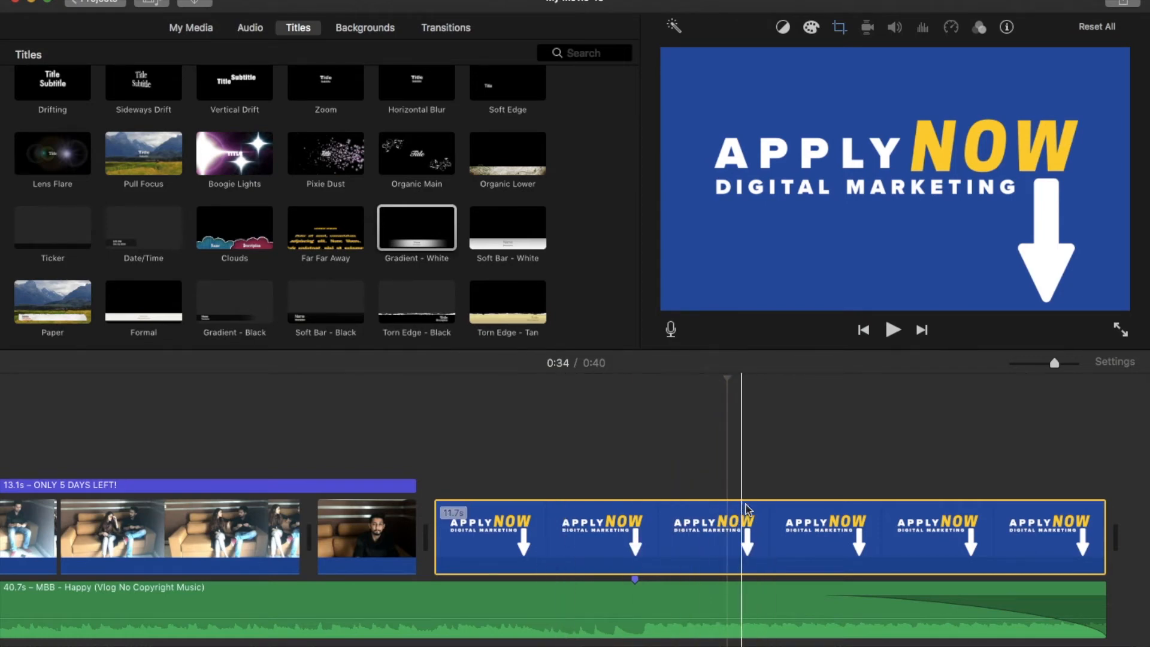
pyautogui.click(205, 30)
pyautogui.click(234, 191)
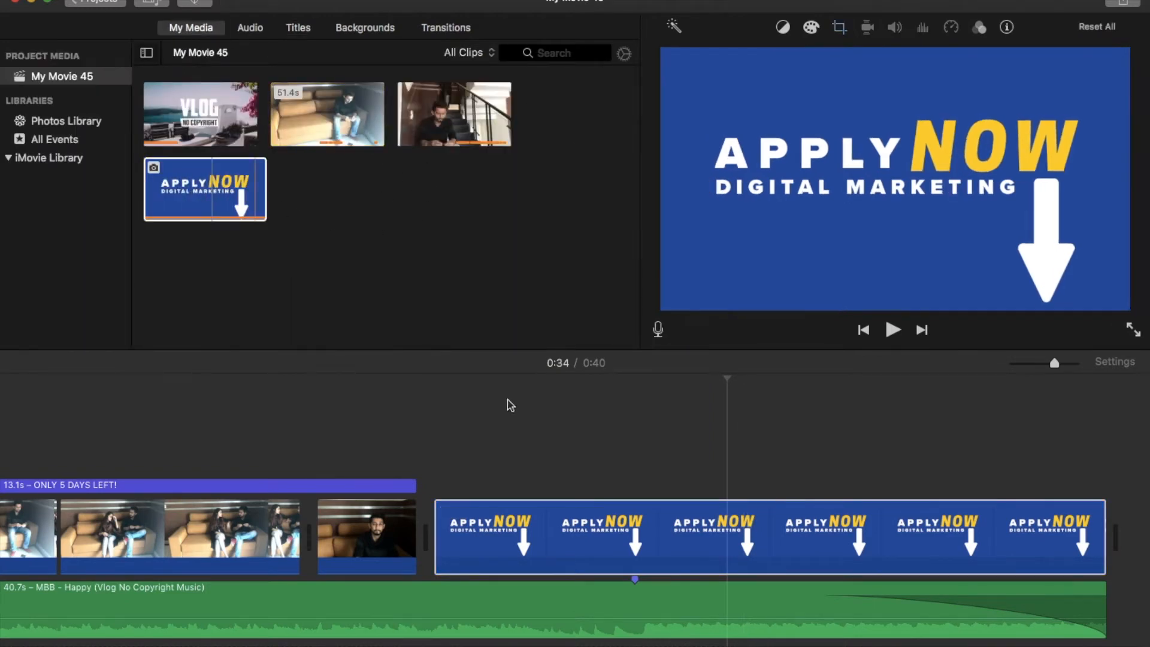
pyautogui.hscroll(5, 508, 404)
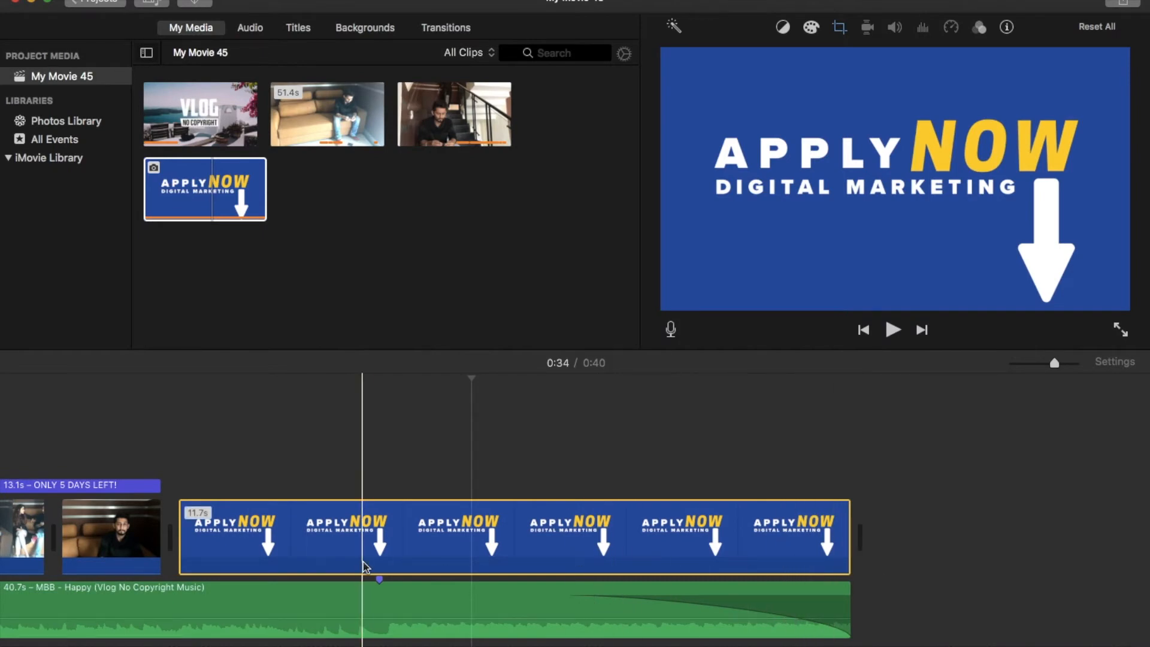
pyautogui.hscroll(-15, 363, 563)
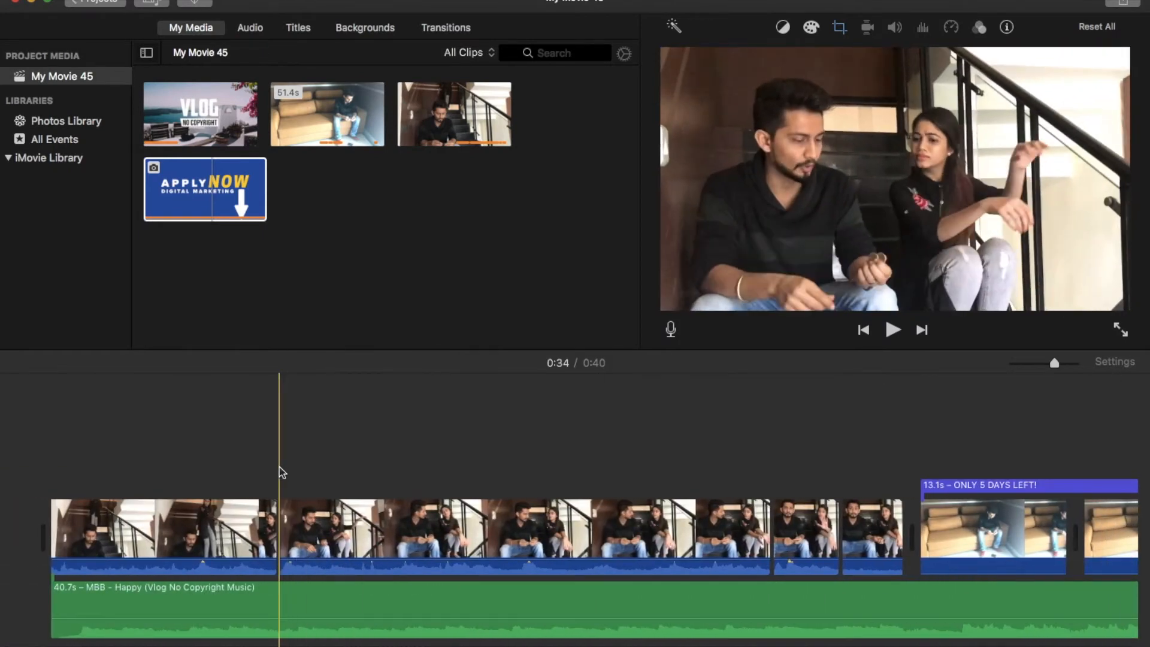
pyautogui.moveTo(217, 192); pyautogui.dragTo(259, 381)
pyautogui.moveTo(288, 539); pyautogui.dragTo(283, 542)
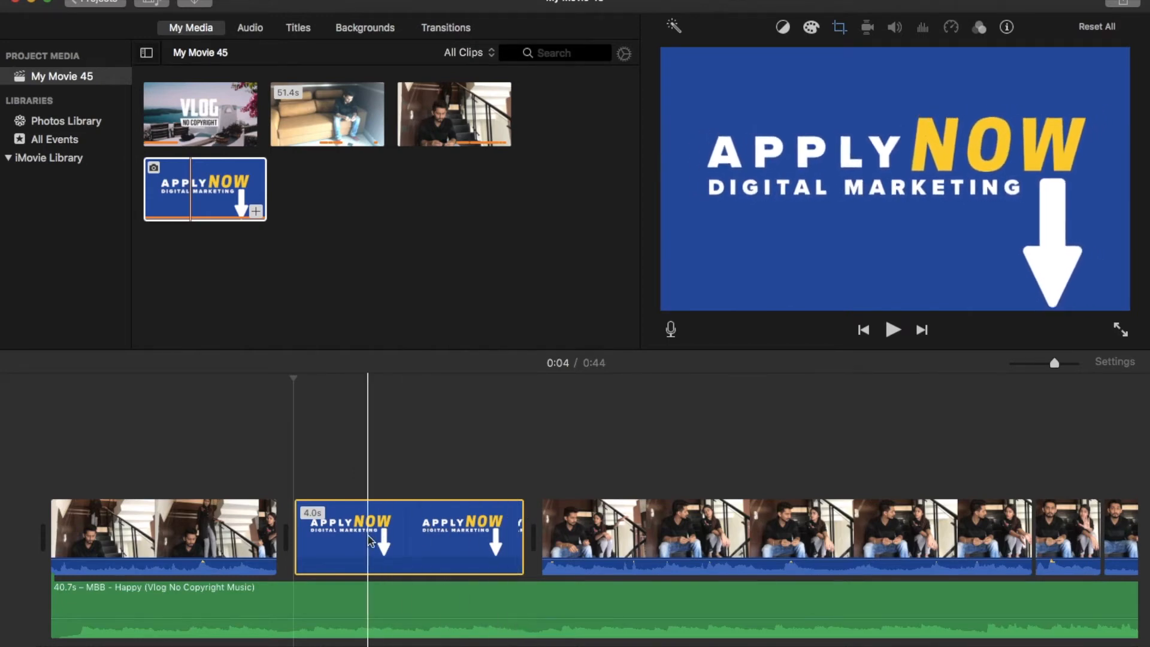
# - Try the Fit crop style on the inserted Apply Now image and switch it to Crop to Fill
pyautogui.hscroll(15, 370, 541)
pyautogui.hscroll(10, 370, 541)
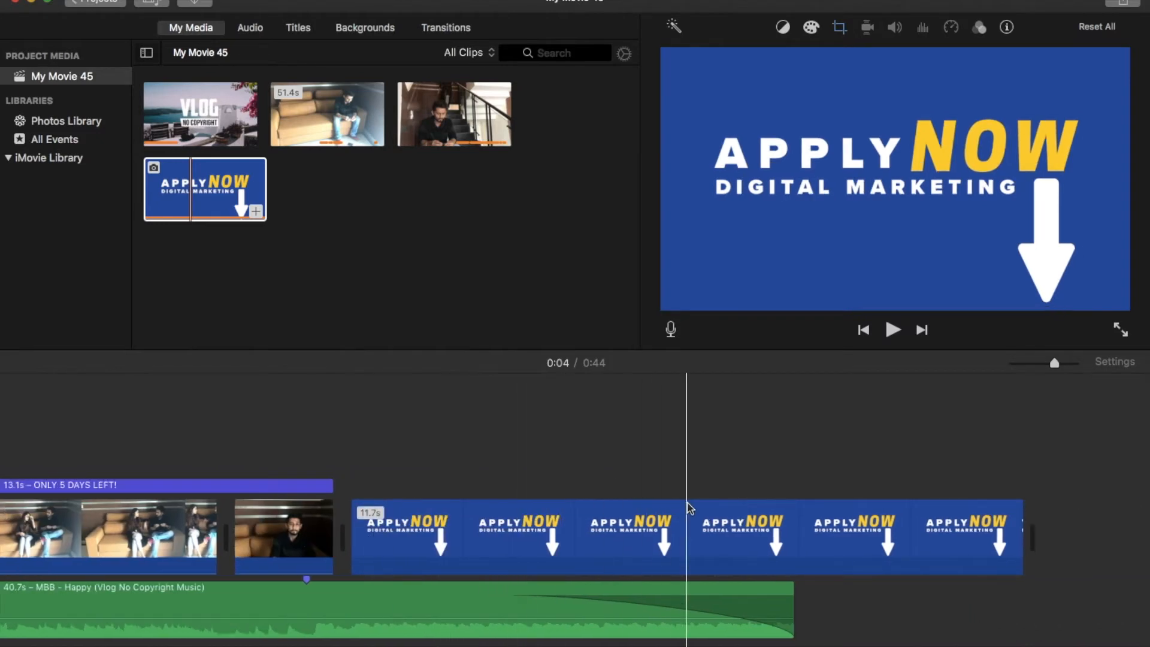
pyautogui.hscroll(-5, 483, 519)
pyautogui.hscroll(-15, 481, 520)
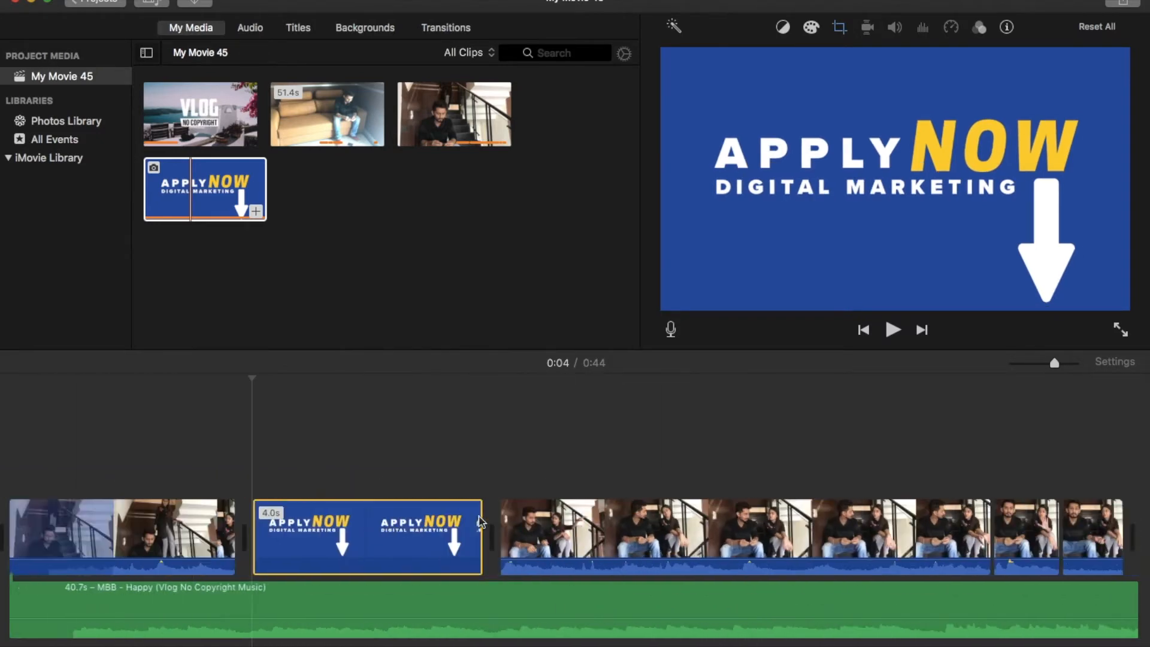
pyautogui.click(838, 25)
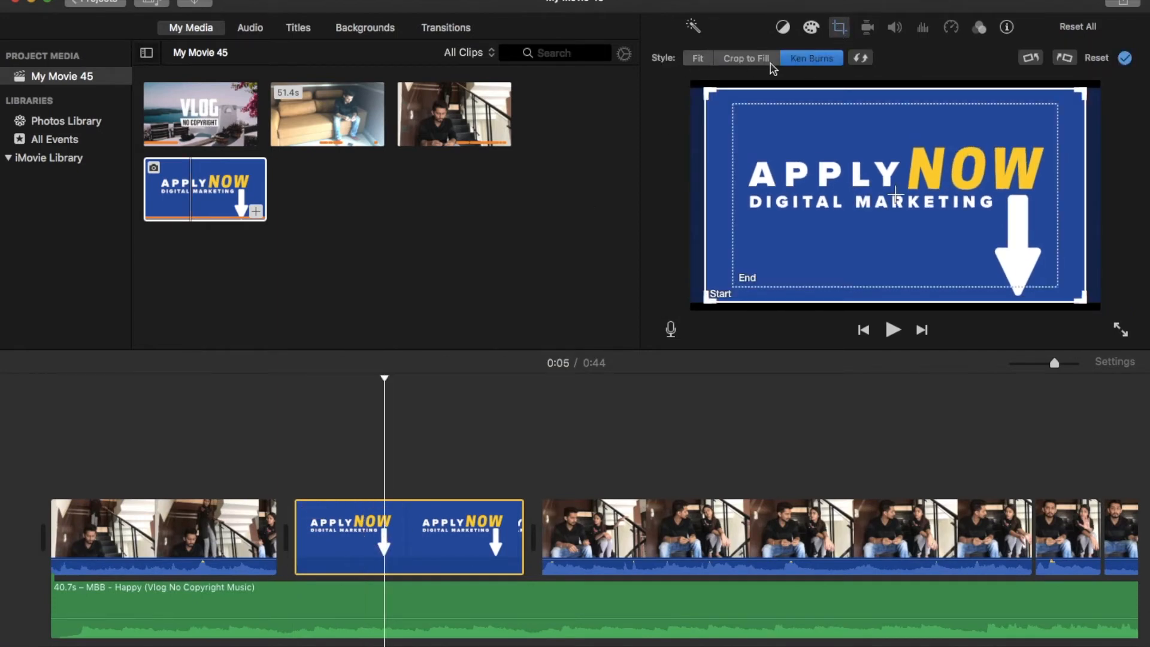
pyautogui.click(698, 59)
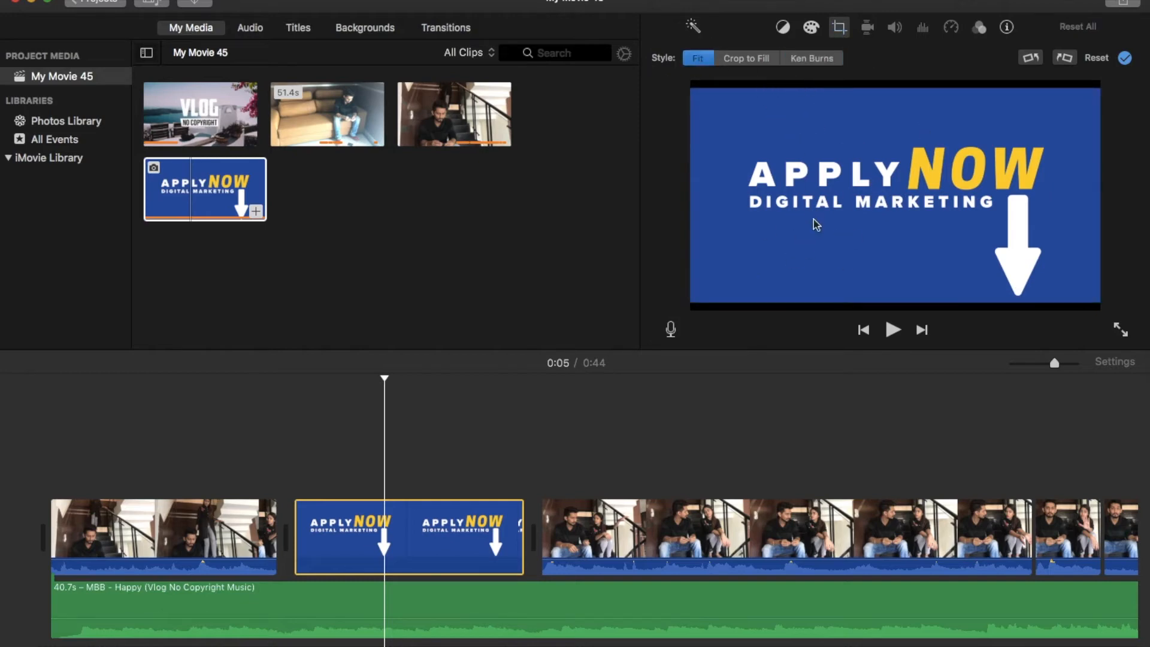
pyautogui.click(750, 60)
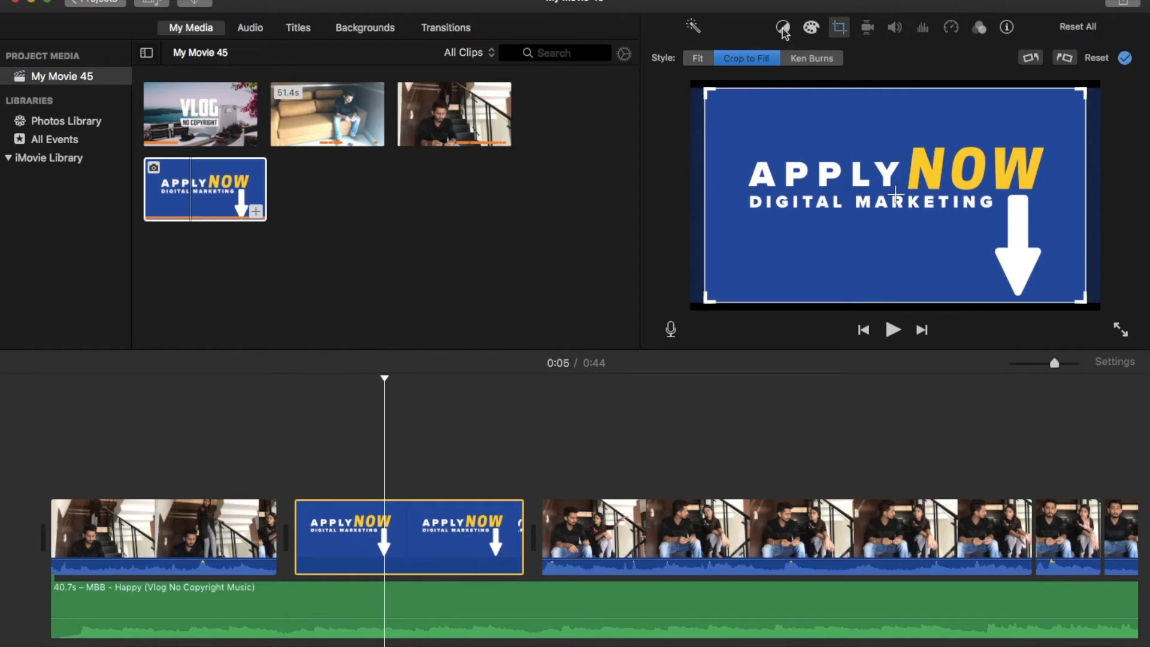
# - Apply the Ken Burns style to the inserted Apply Now image and return it to Crop to Fill
pyautogui.click(308, 457)
pyautogui.click(384, 527)
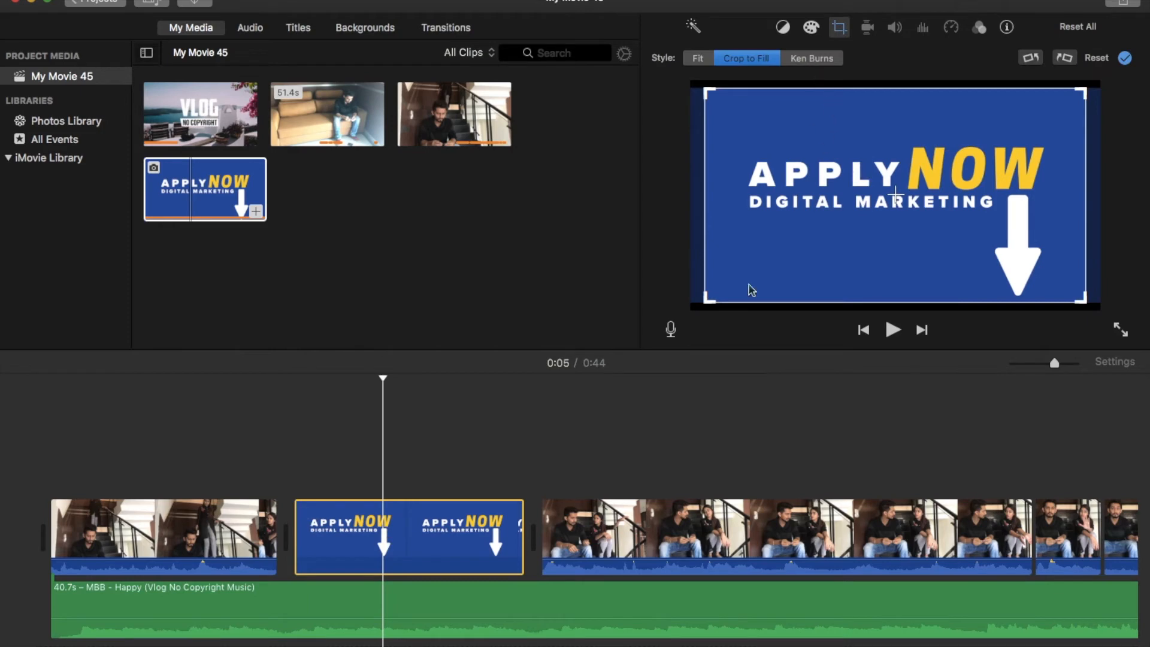
pyautogui.click(452, 539)
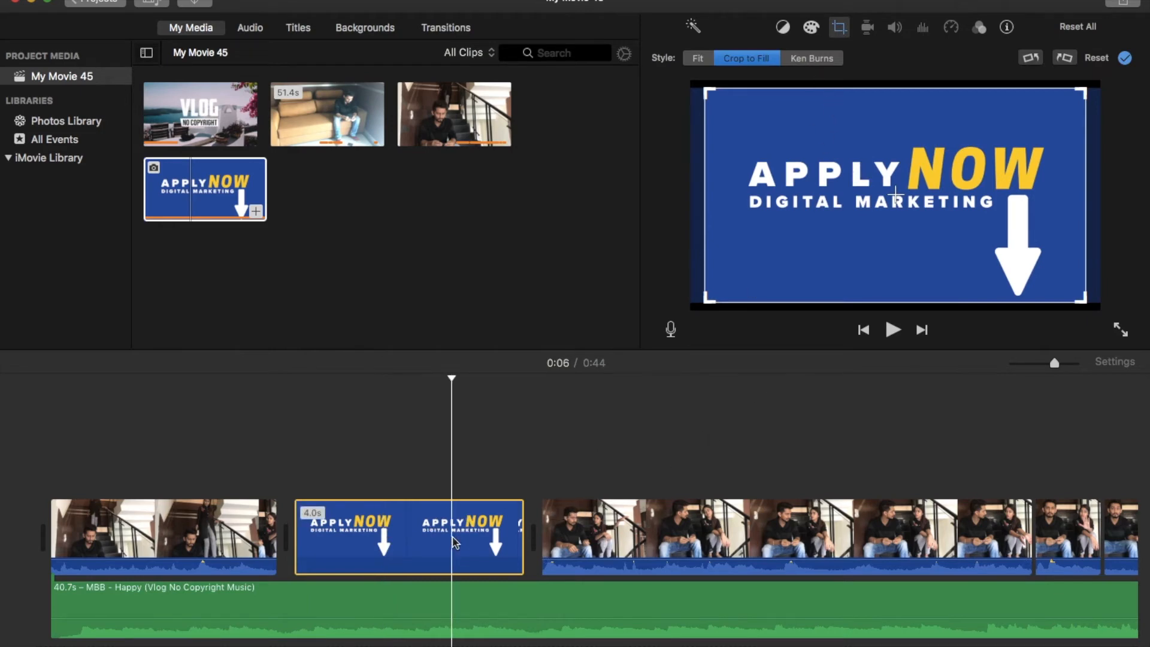
pyautogui.click(809, 59)
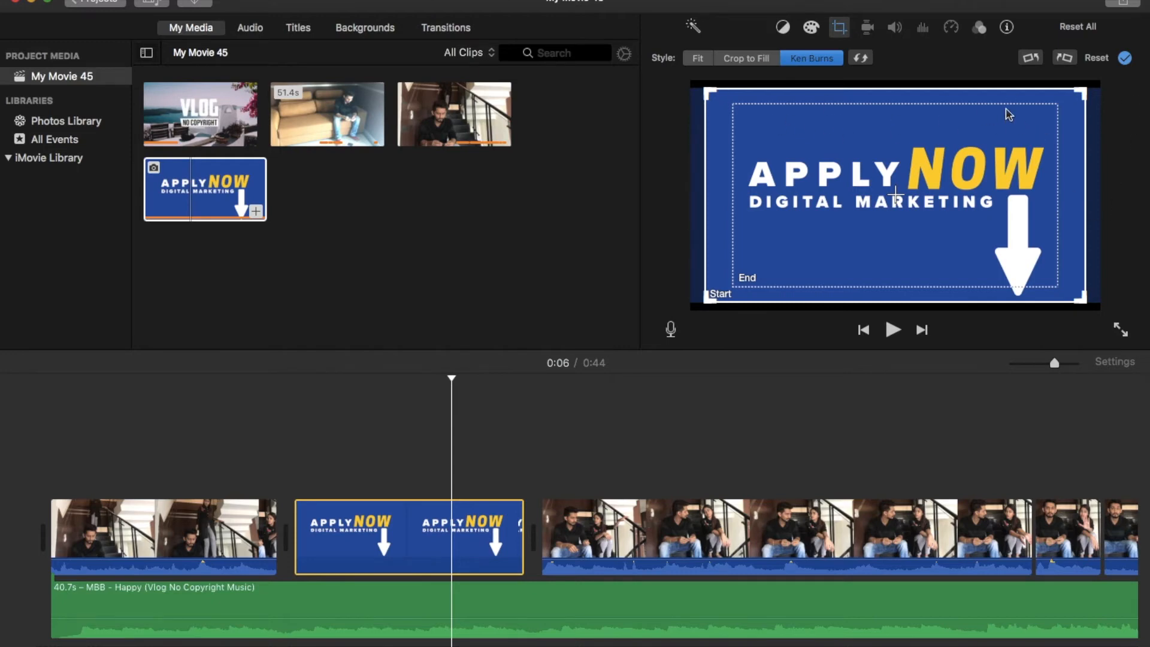
pyautogui.click(746, 59)
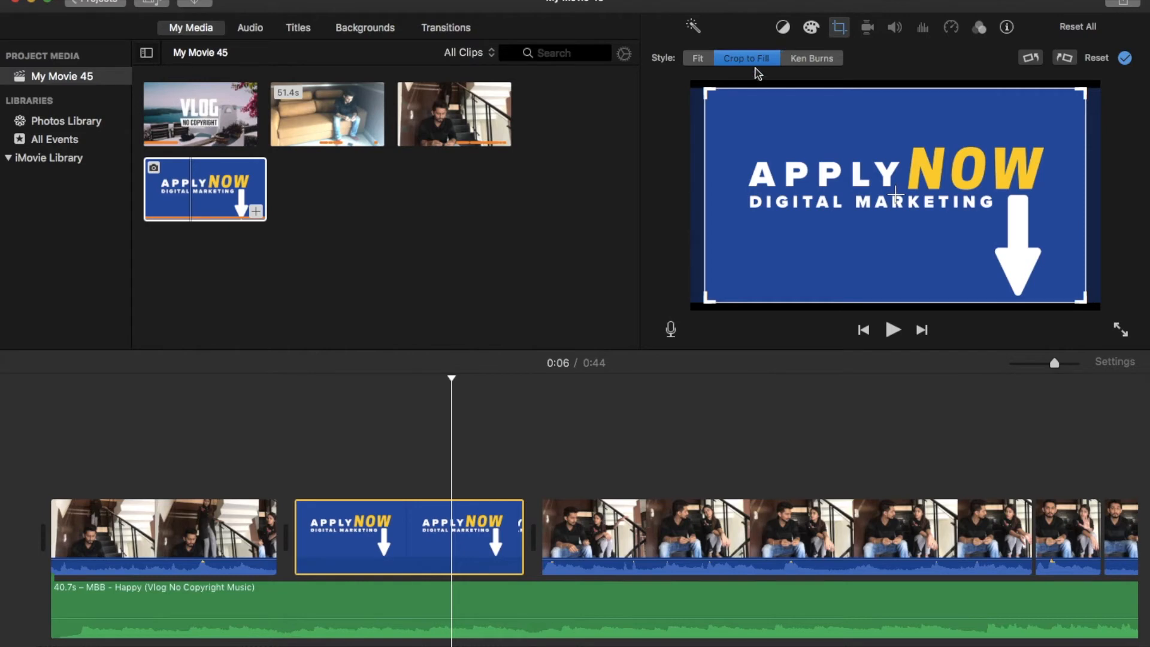
pyautogui.click(401, 405)
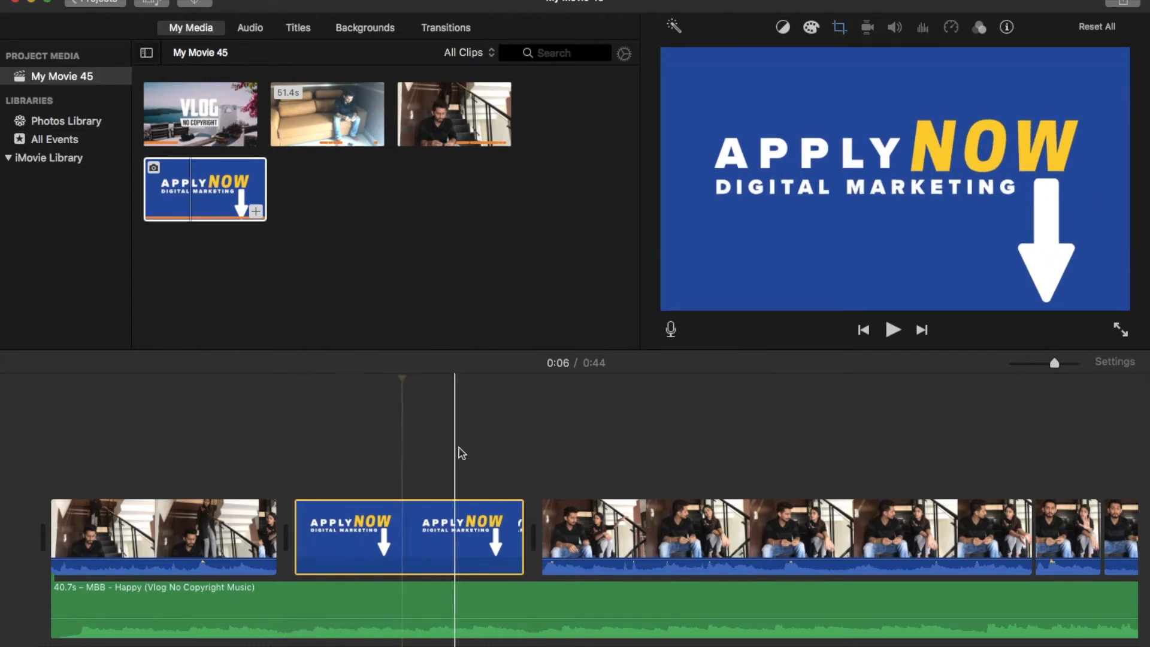
# - Lengthen the inserted Apply Now image between the staircase clips and delete it from the timeline
pyautogui.hscroll(15, 482, 454)
pyautogui.hscroll(3, 485, 454)
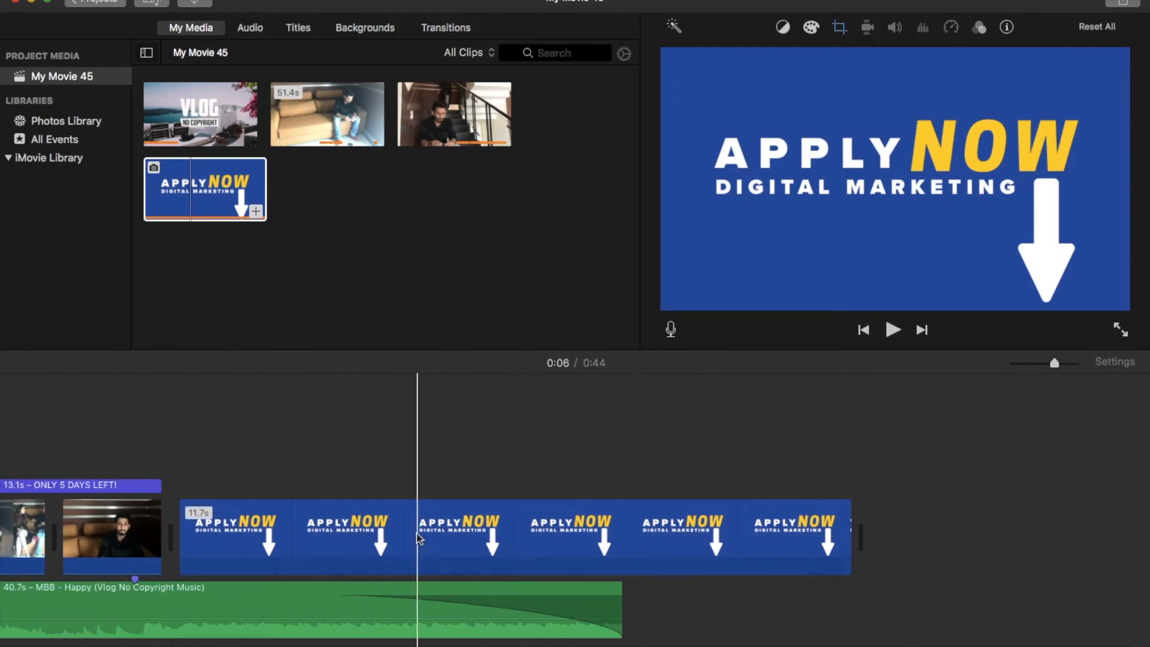
pyautogui.hscroll(-12, 418, 538)
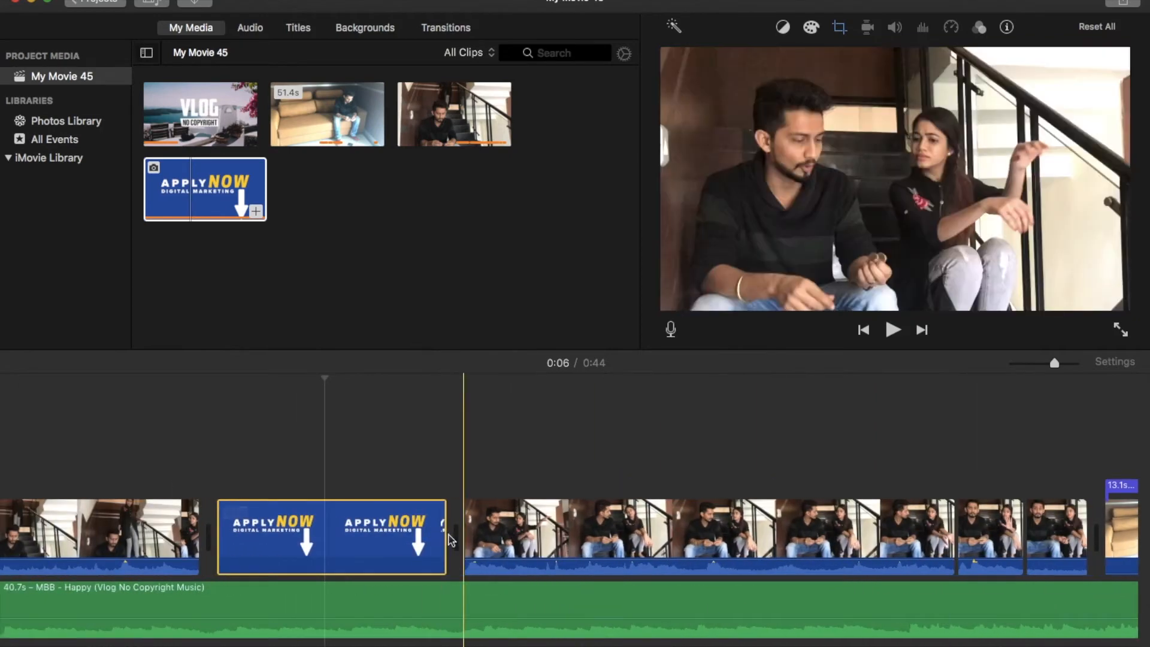
pyautogui.moveTo(449, 536); pyautogui.dragTo(813, 521)
pyautogui.click(593, 541)
pyautogui.press('Delete')
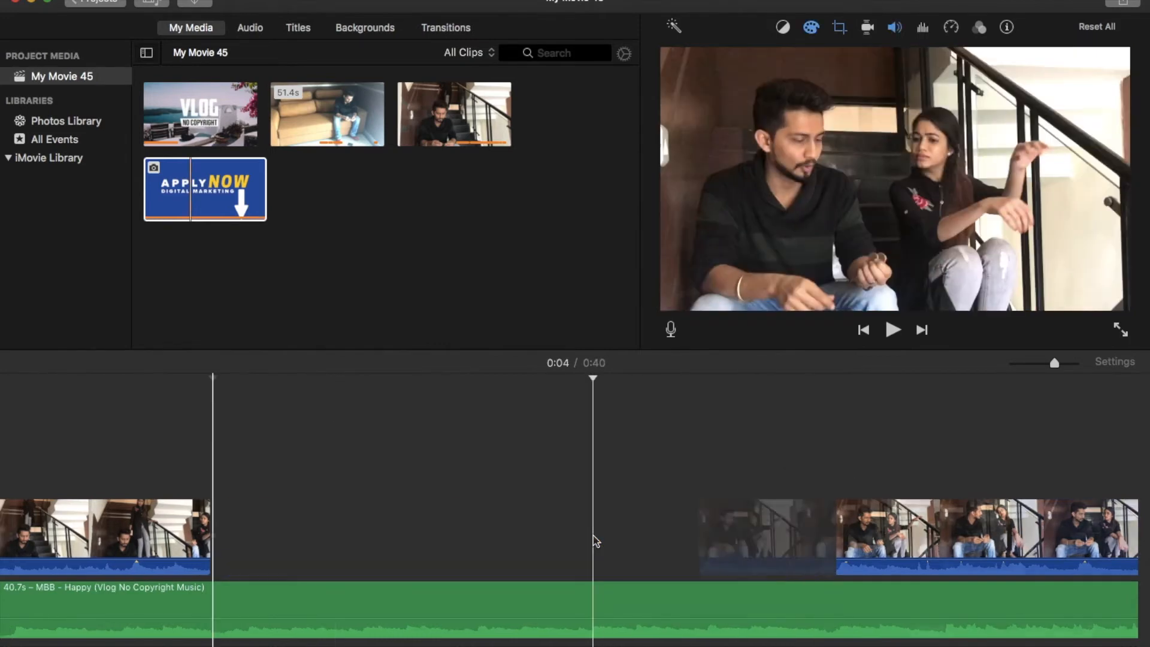
# - Select the background music track and examine it from the fade-out at its end back to its start
pyautogui.hscroll(12, 593, 541)
pyautogui.hscroll(10, 593, 539)
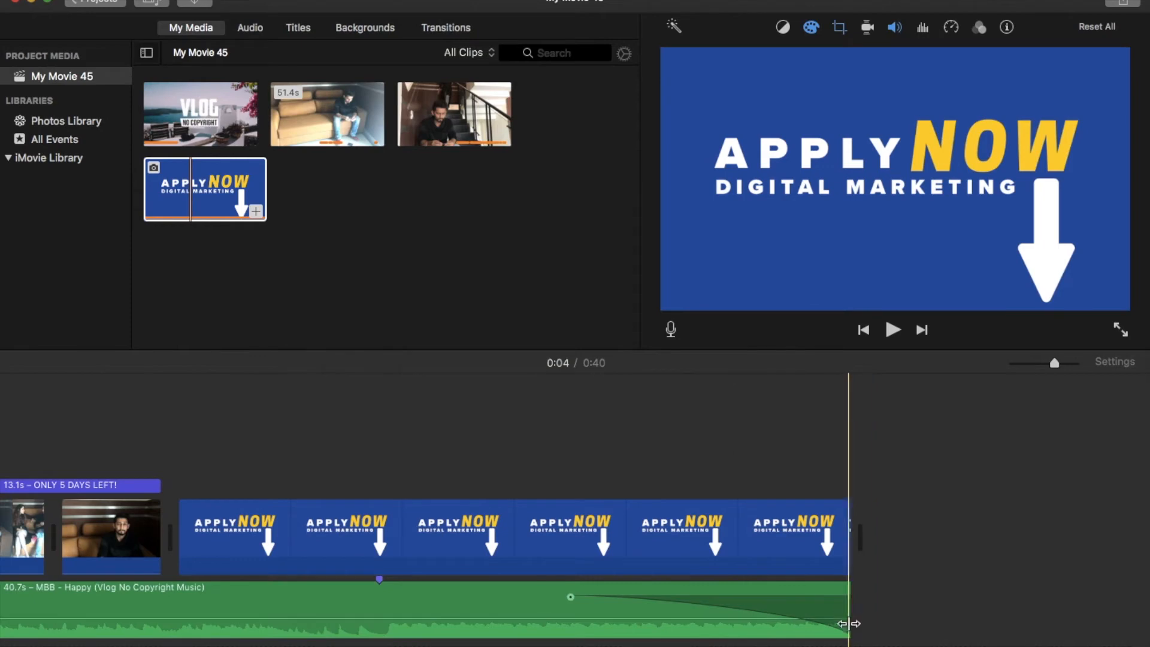
pyautogui.click(461, 613)
pyautogui.hscroll(-15, 461, 614)
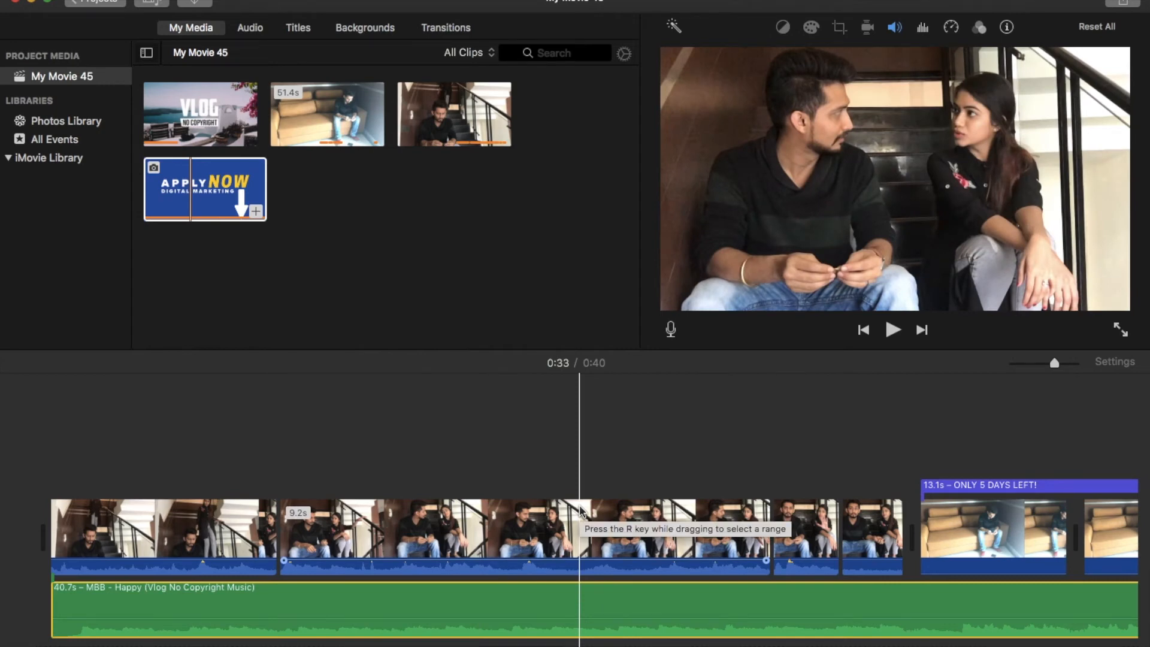
# - Switch to Chrome and search YouTube for "no copyright vlog" in a new tab
pyautogui.press('super+Tab')
pyautogui.press('super+Tab')
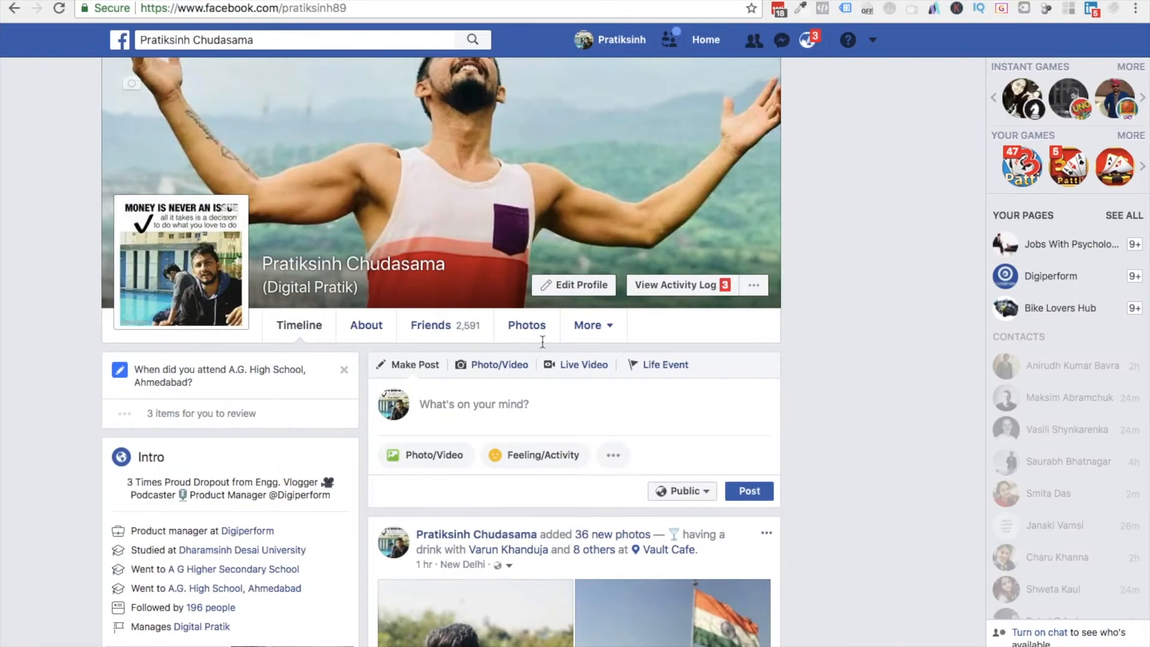
pyautogui.press('super+t')
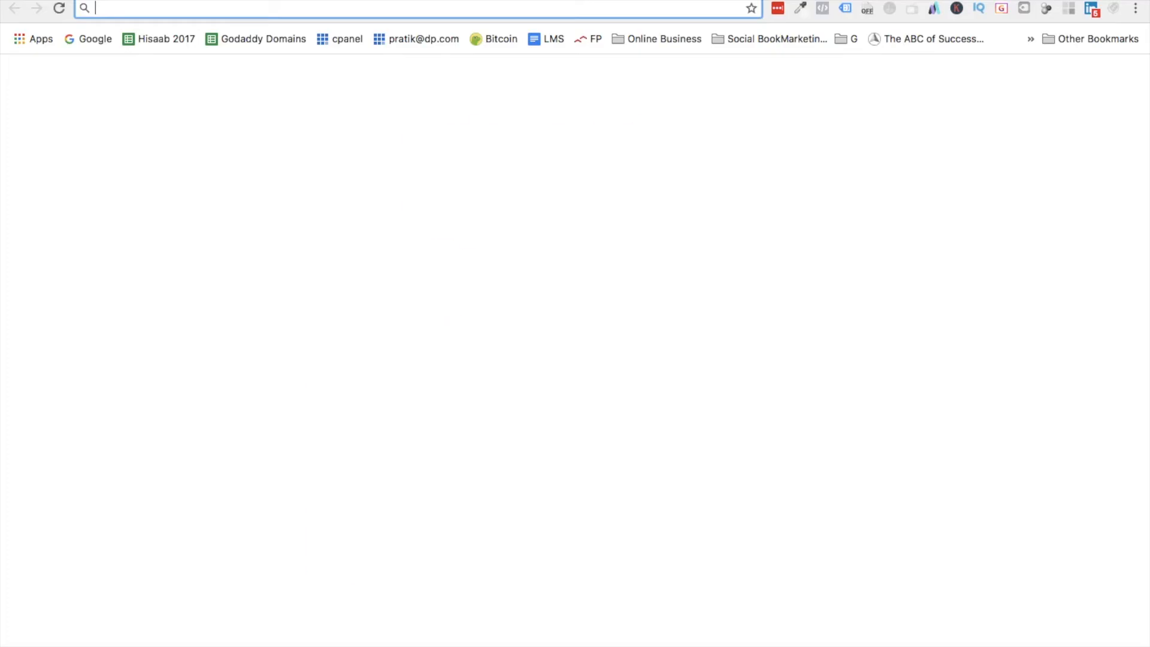
pyautogui.write('youtube.com')
pyautogui.press('Tab')
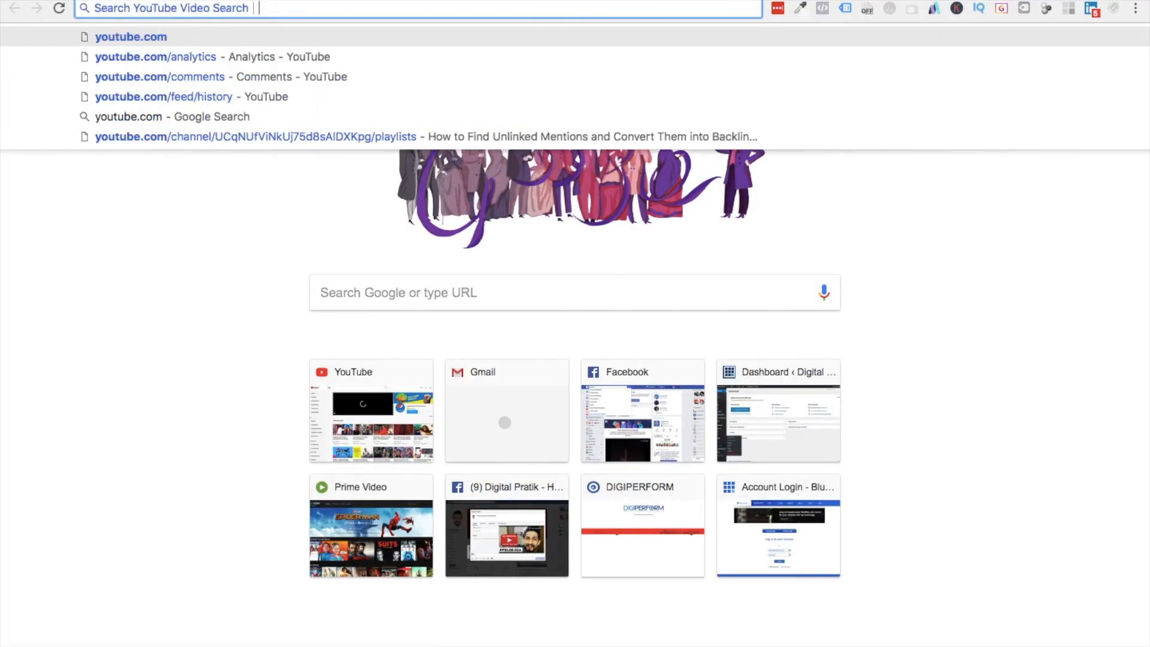
pyautogui.write('no copyri')
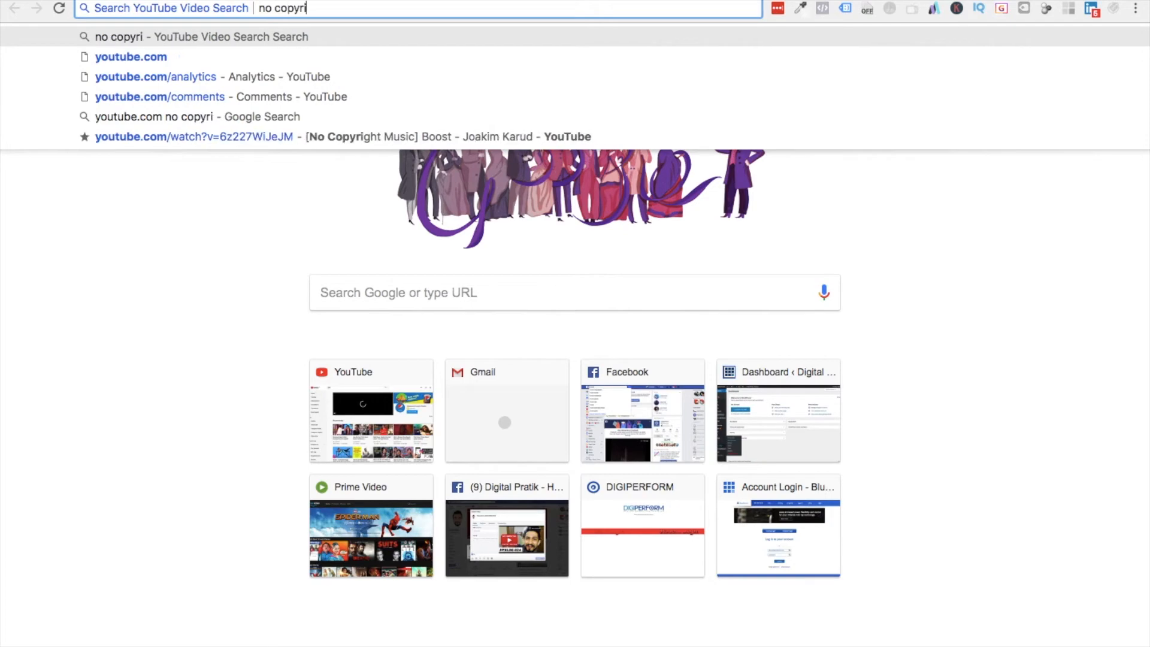
pyautogui.write('ght vlog')
pyautogui.press('Return')
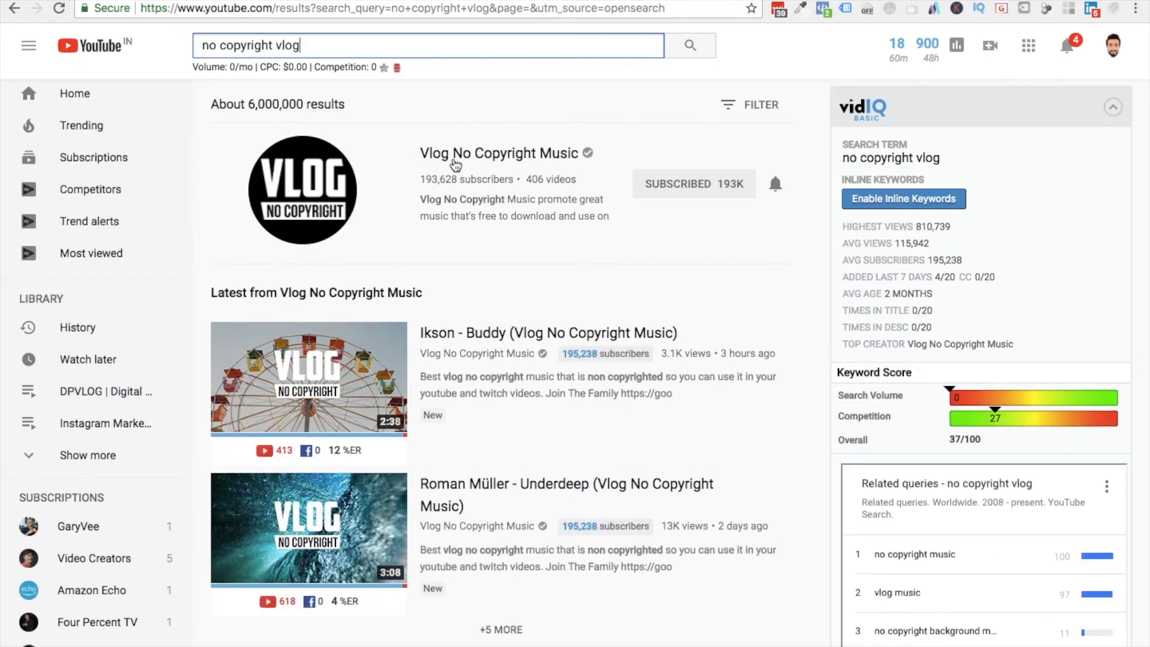
# - Open the Vlog No Copyright Music channel and look through its uploads
pyautogui.click(473, 155)
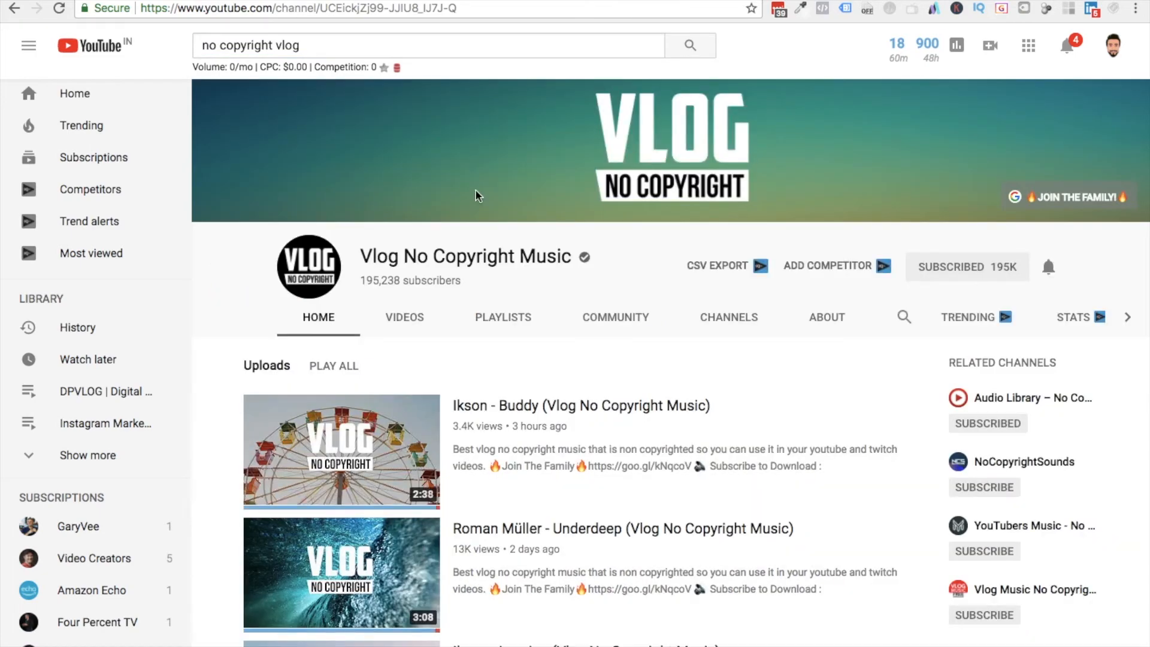
pyautogui.scroll(-4, 705, 369)
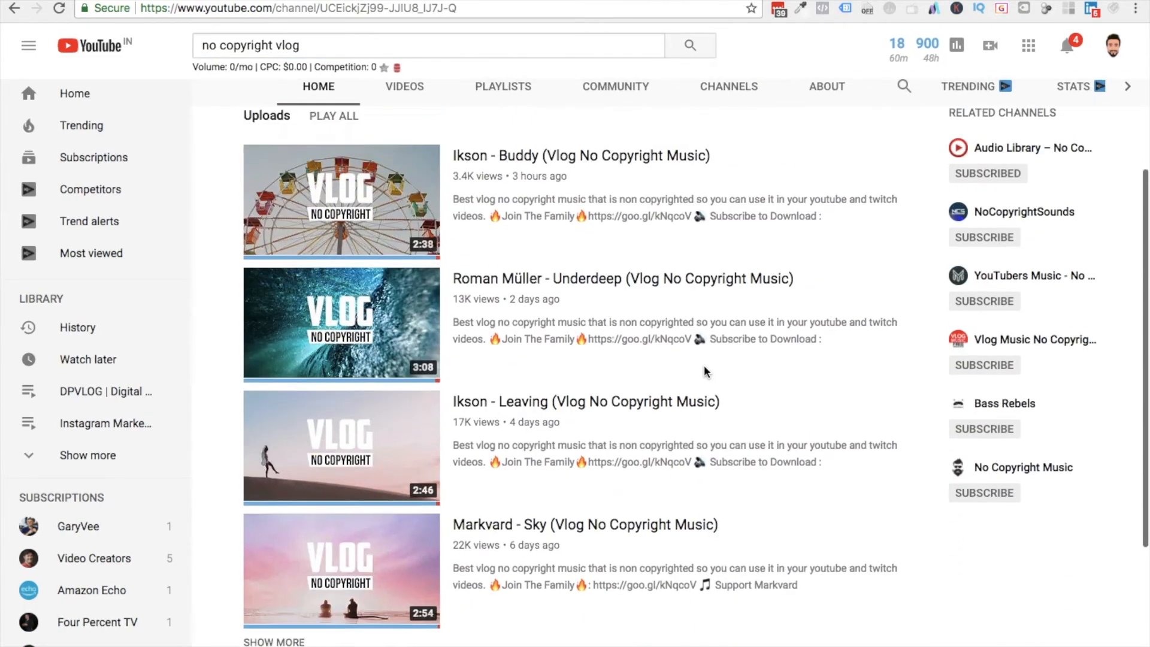
# - Search the Vlog No Copyright Music channel for "welcome sunshine" and open the Fredji - Welcome Sunshine video
pyautogui.scroll(3, 705, 369)
pyautogui.click(904, 269)
pyautogui.write('welcom')
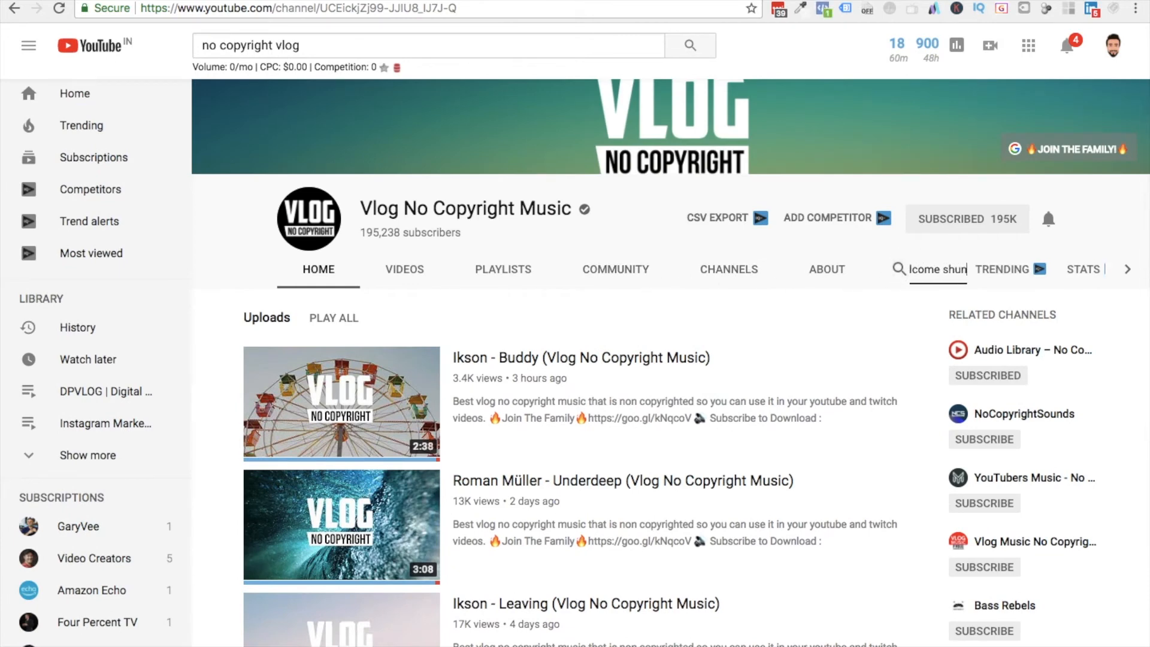
pyautogui.write('e sunshine')
pyautogui.press('Return')
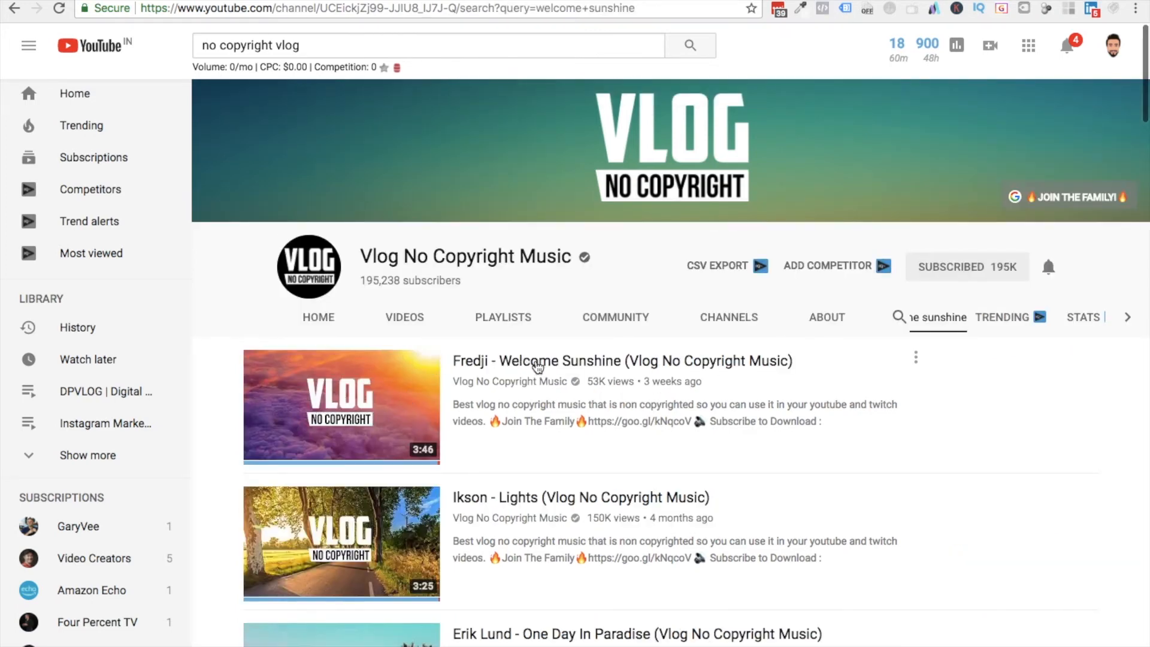
pyautogui.click(558, 365)
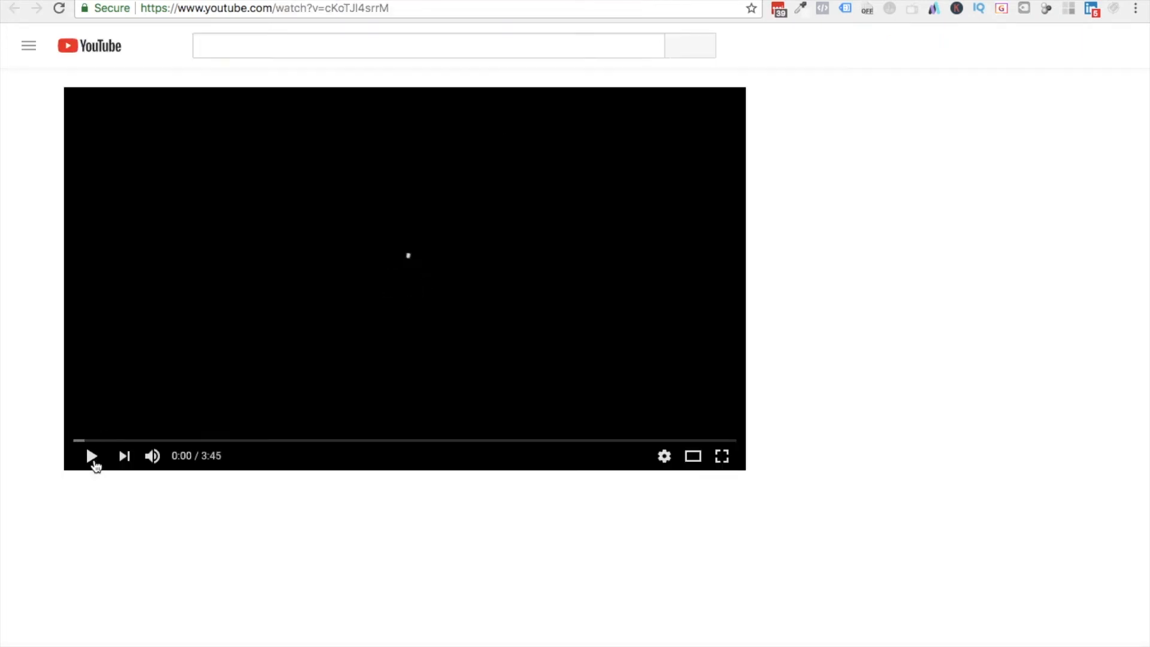
# - Expand the full description of the Welcome Sunshine video and pause its playback
pyautogui.scroll(-3, 334, 454)
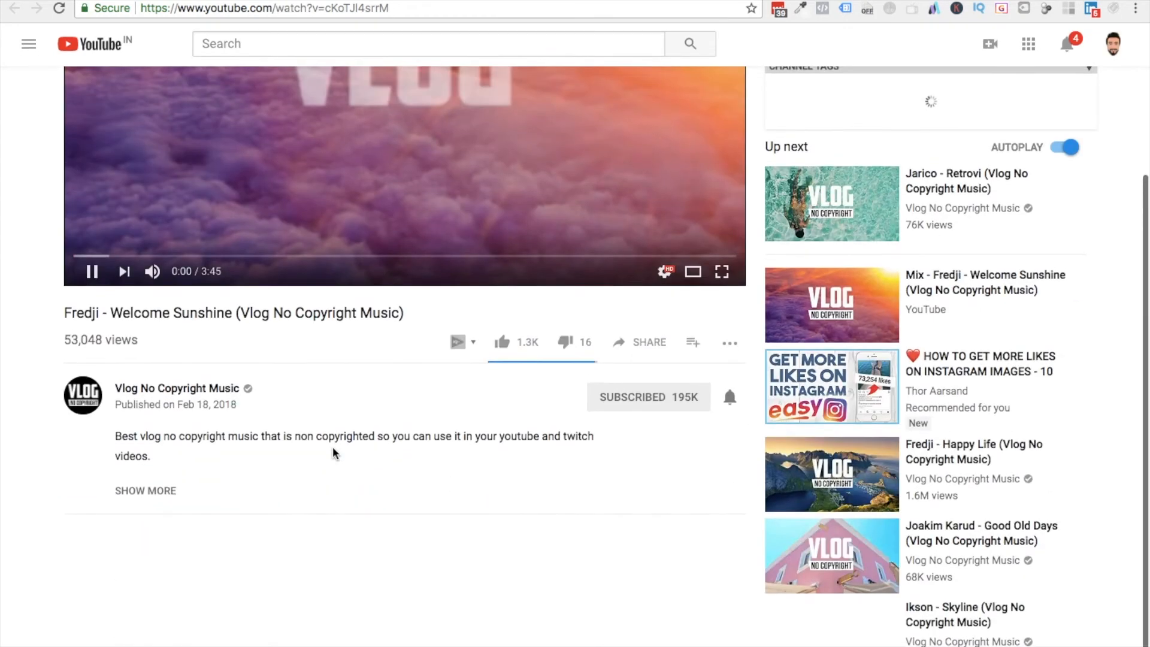
pyautogui.scroll(-1, 333, 454)
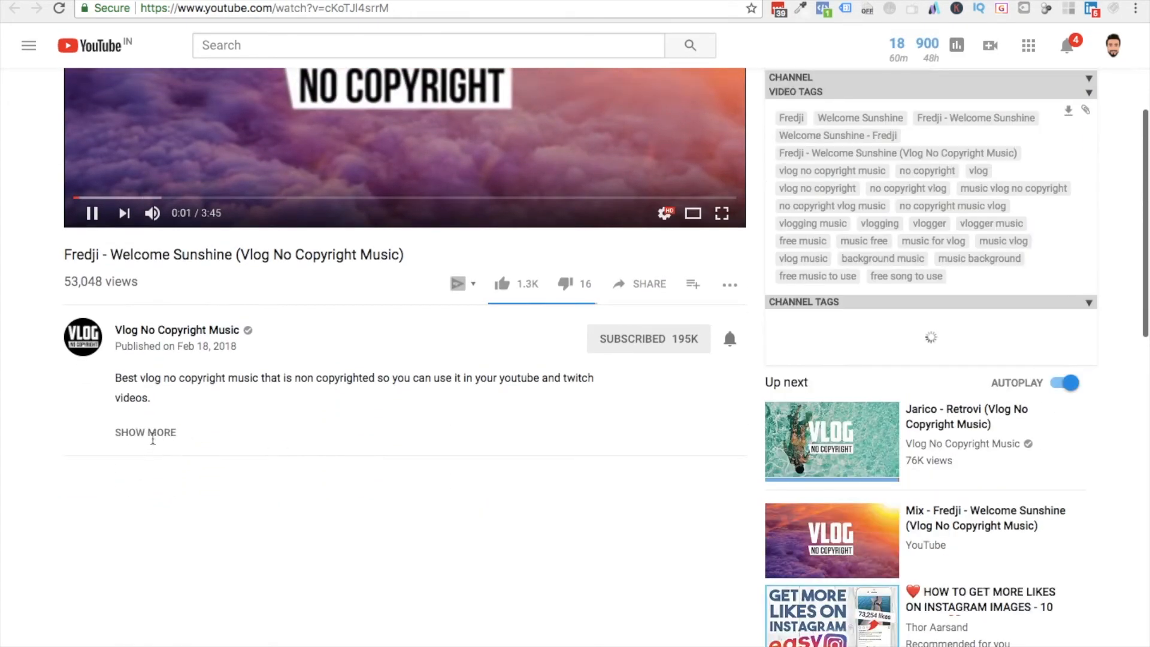
pyautogui.click(153, 437)
pyautogui.scroll(-1, 272, 469)
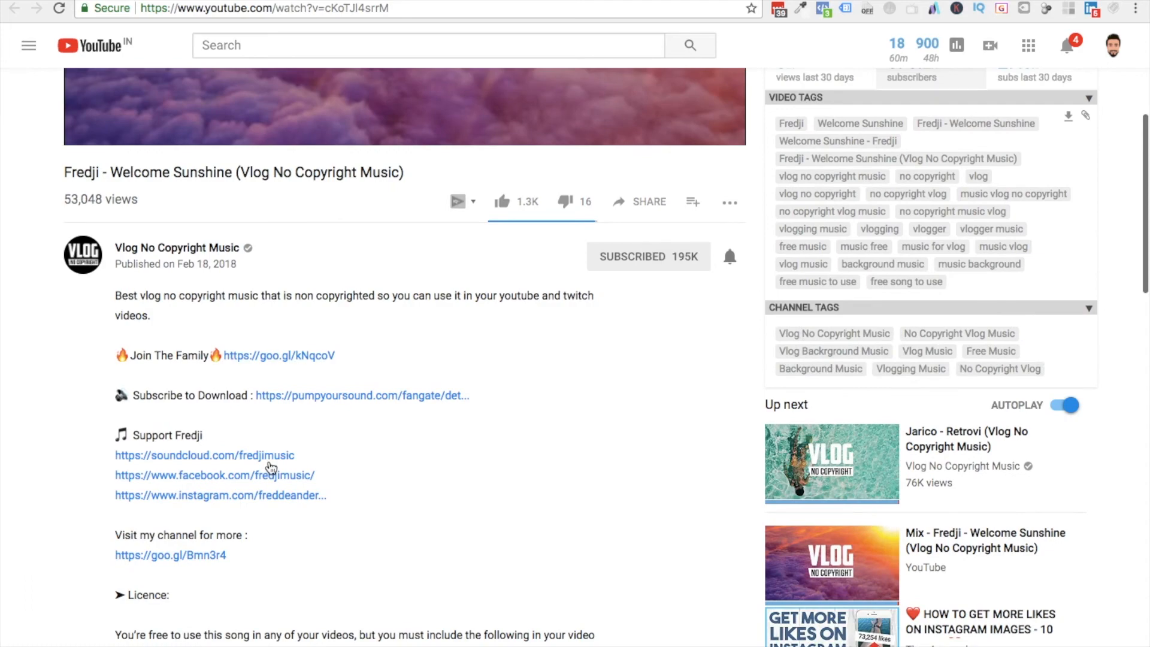
pyautogui.scroll(-1, 270, 456)
pyautogui.click(92, 96)
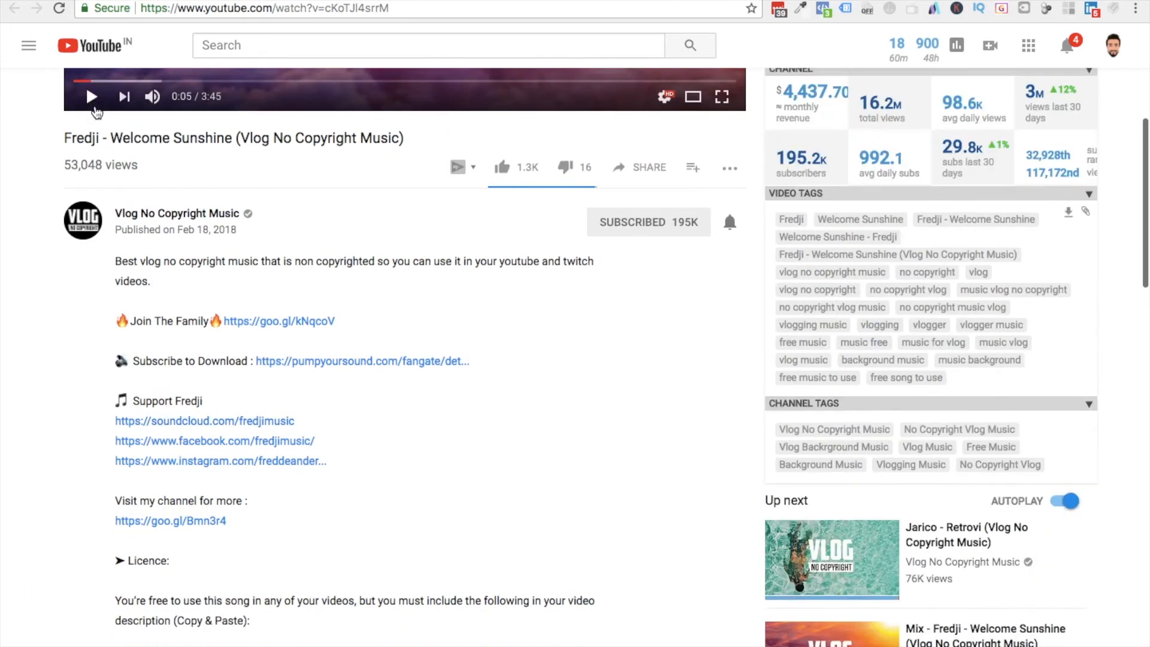
# - Examine the licence section of the description, highlighting the usage condition and the song credit lines to include, and return to the channel search results
pyautogui.scroll(-4, 251, 503)
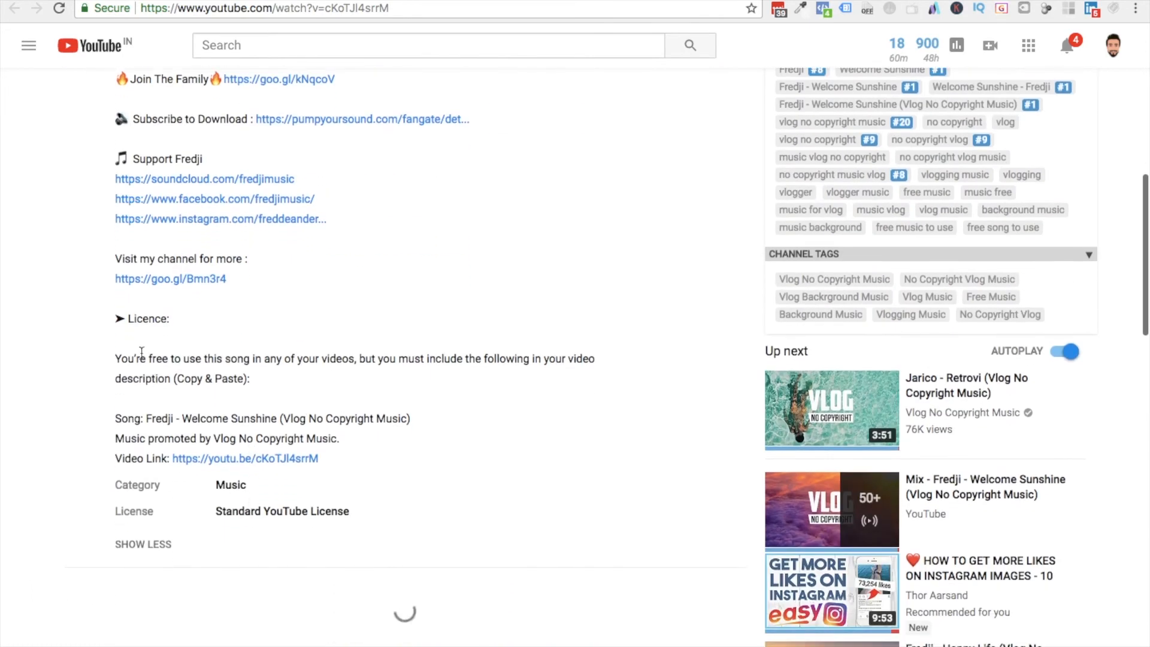
pyautogui.moveTo(117, 360); pyautogui.dragTo(261, 378)
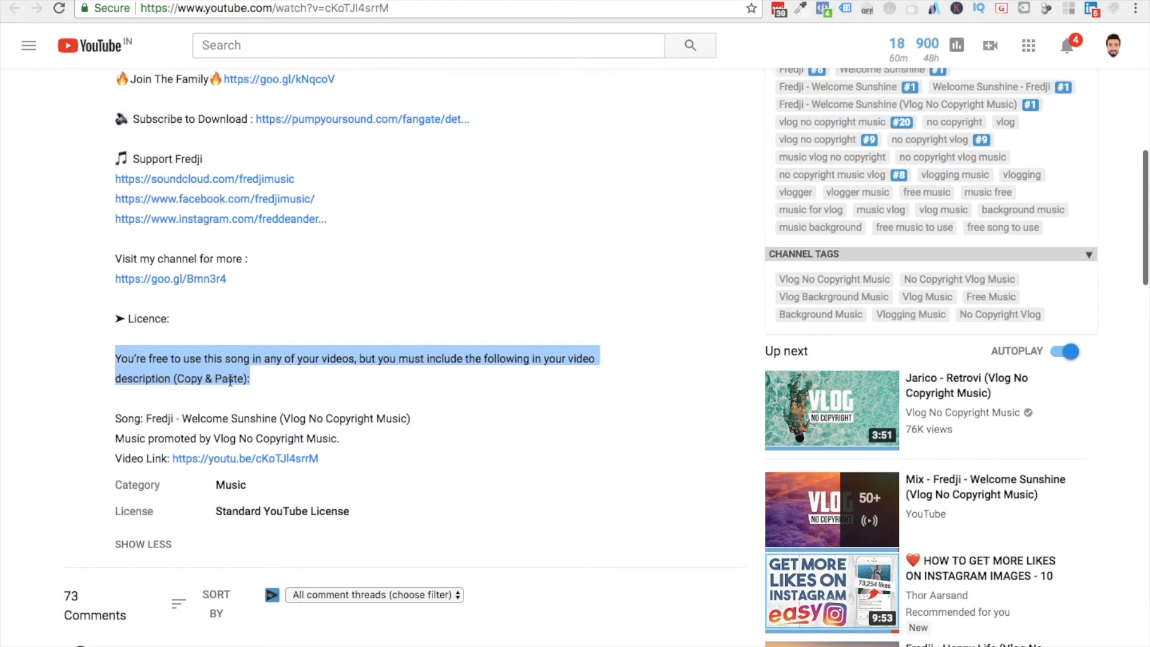
pyautogui.click(122, 420)
pyautogui.moveTo(117, 419); pyautogui.dragTo(332, 465)
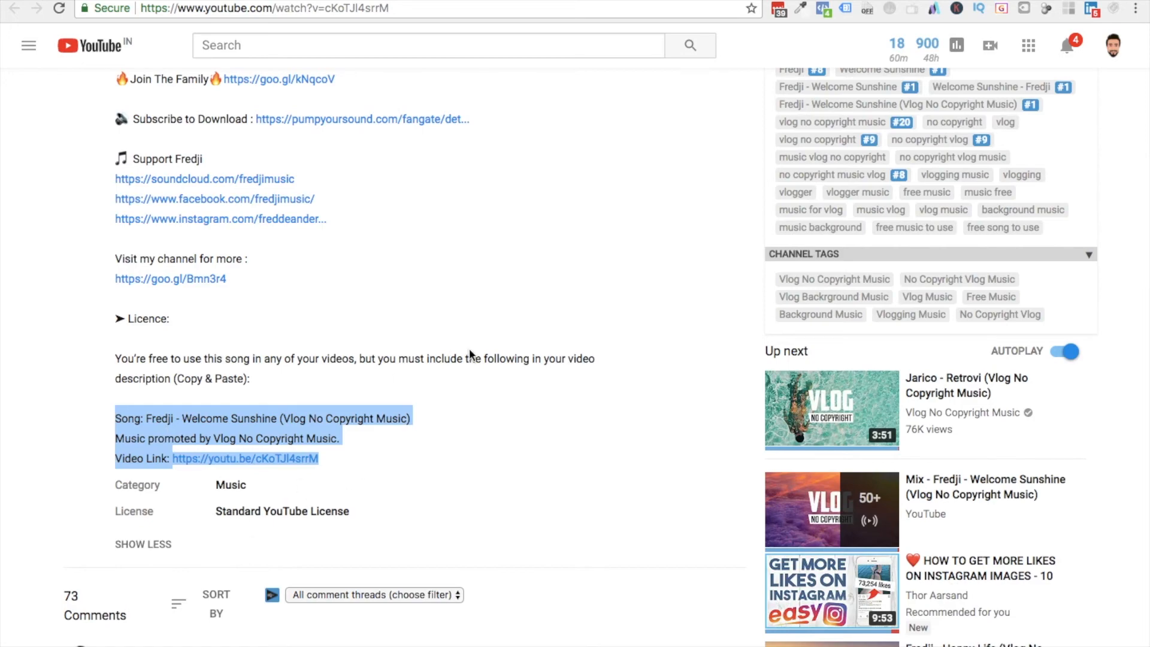
pyautogui.scroll(15, 470, 355)
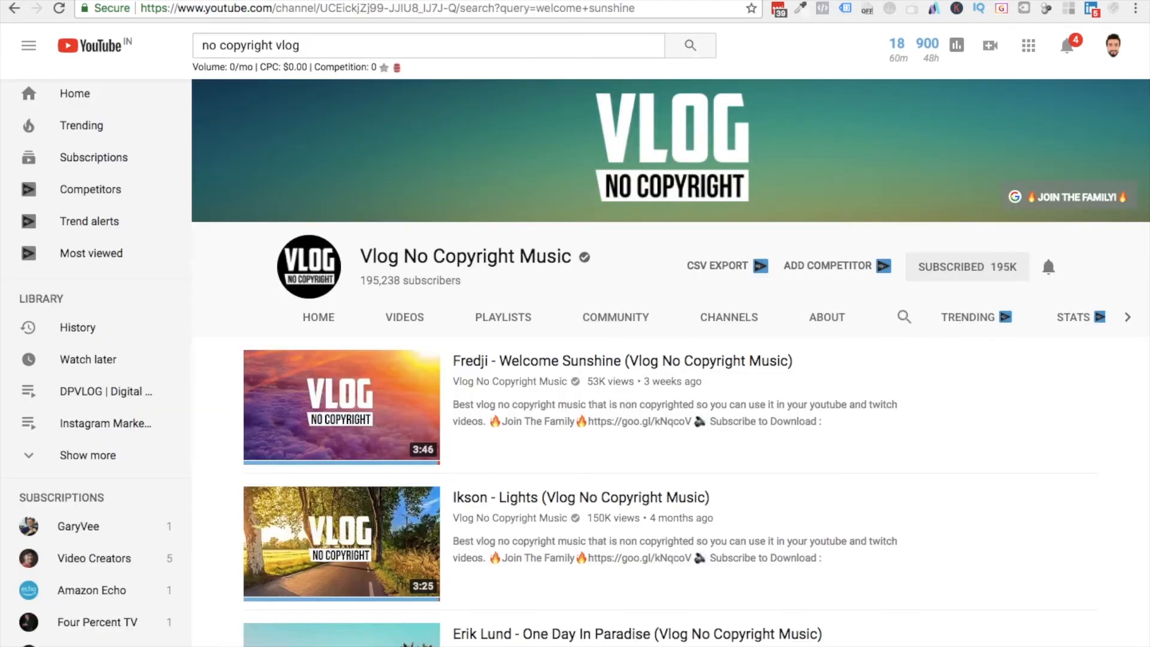
# - Switch to iMovie and check near the start of the timeline which song is used as background music
pyautogui.press('super+Tab')
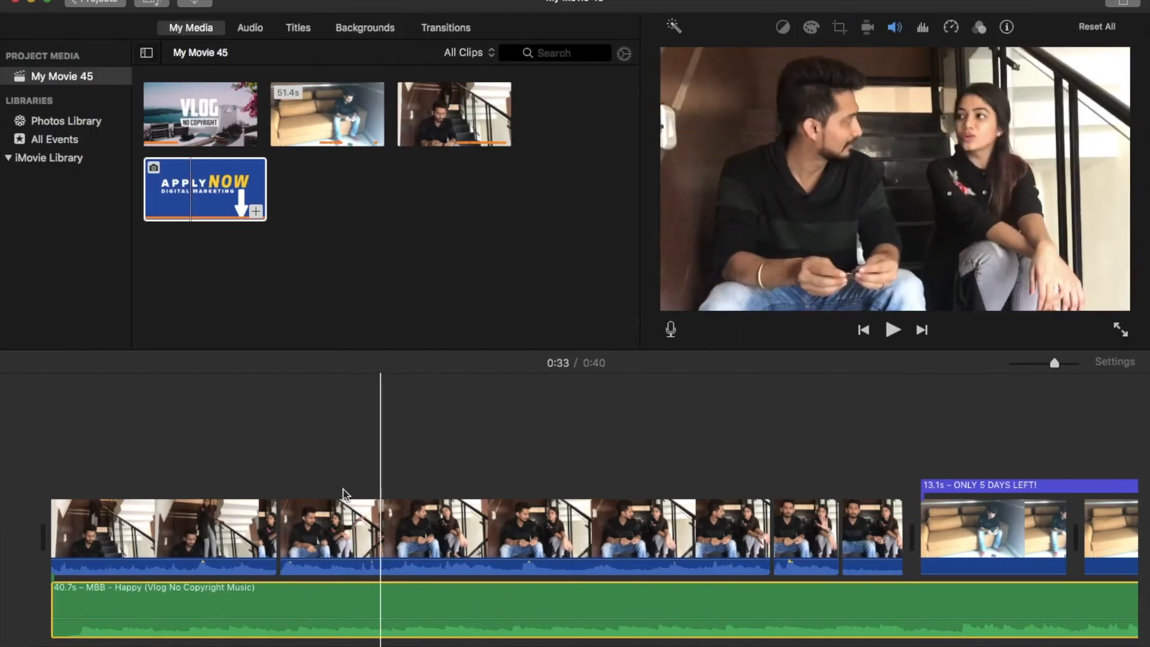
pyautogui.click(152, 602)
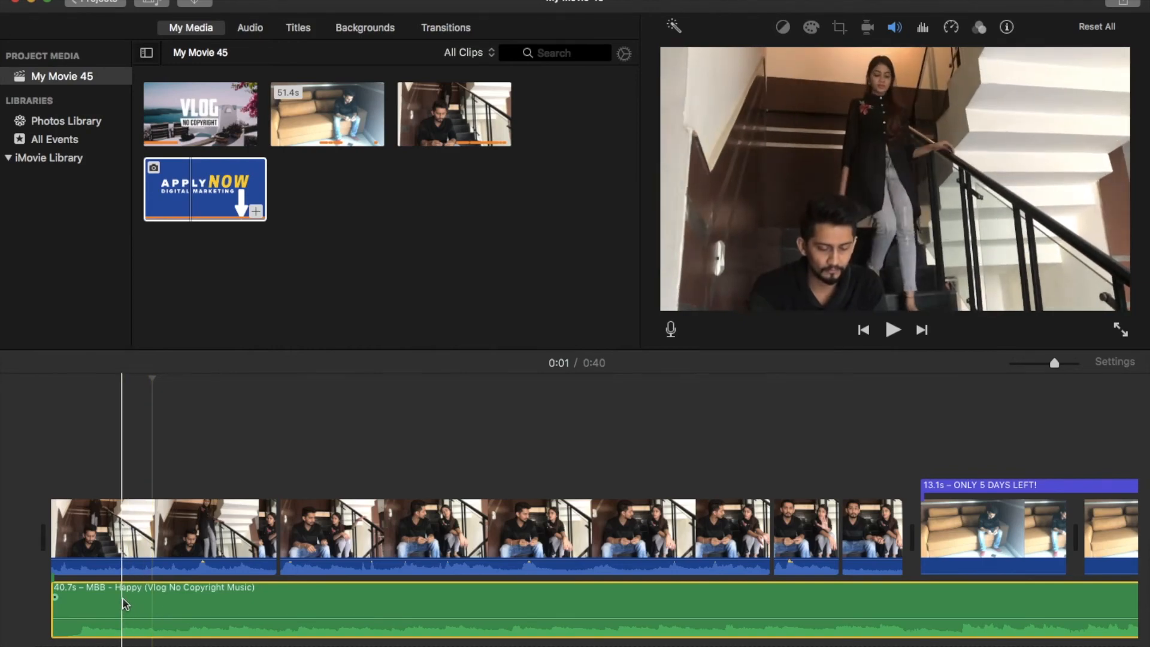
pyautogui.press('space')
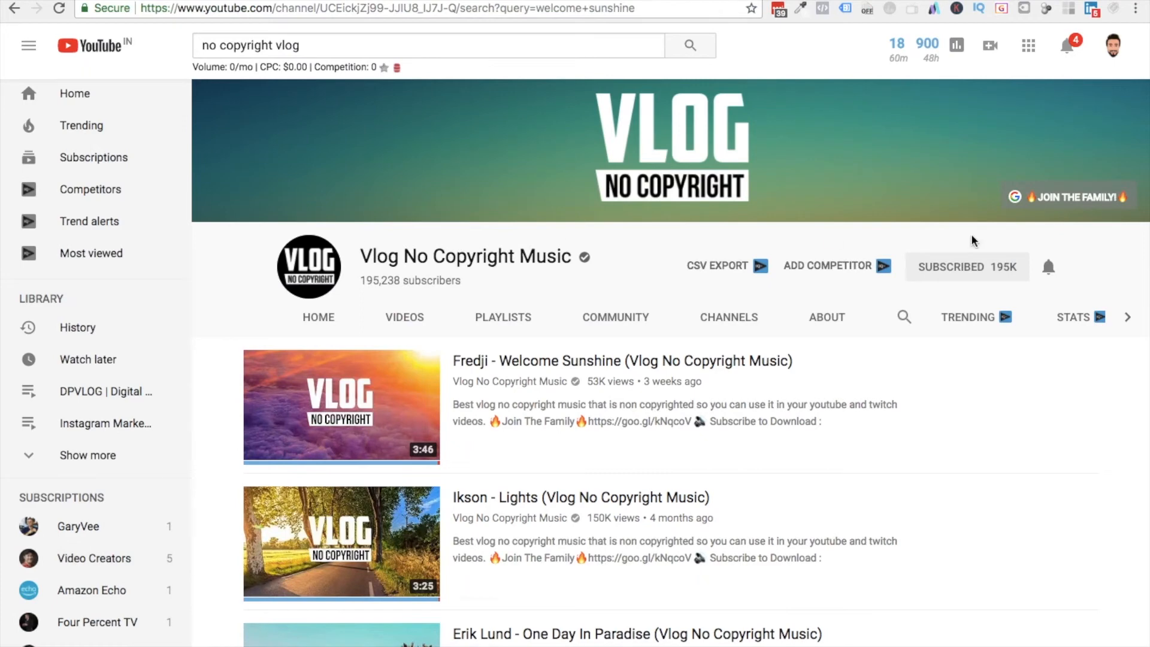
# - Switch back to Chrome, search the channel for "mbb happy" and open the MBB - Happy video in a new tab
pyautogui.click(903, 317)
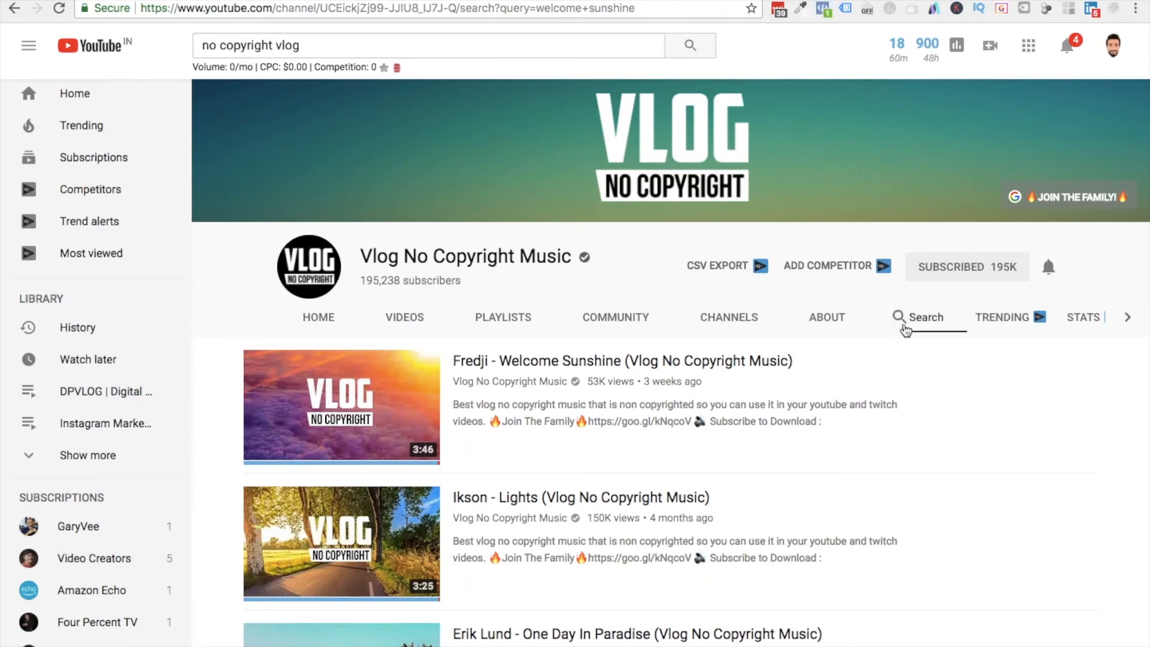
pyautogui.write('mbb happy')
pyautogui.press('Return')
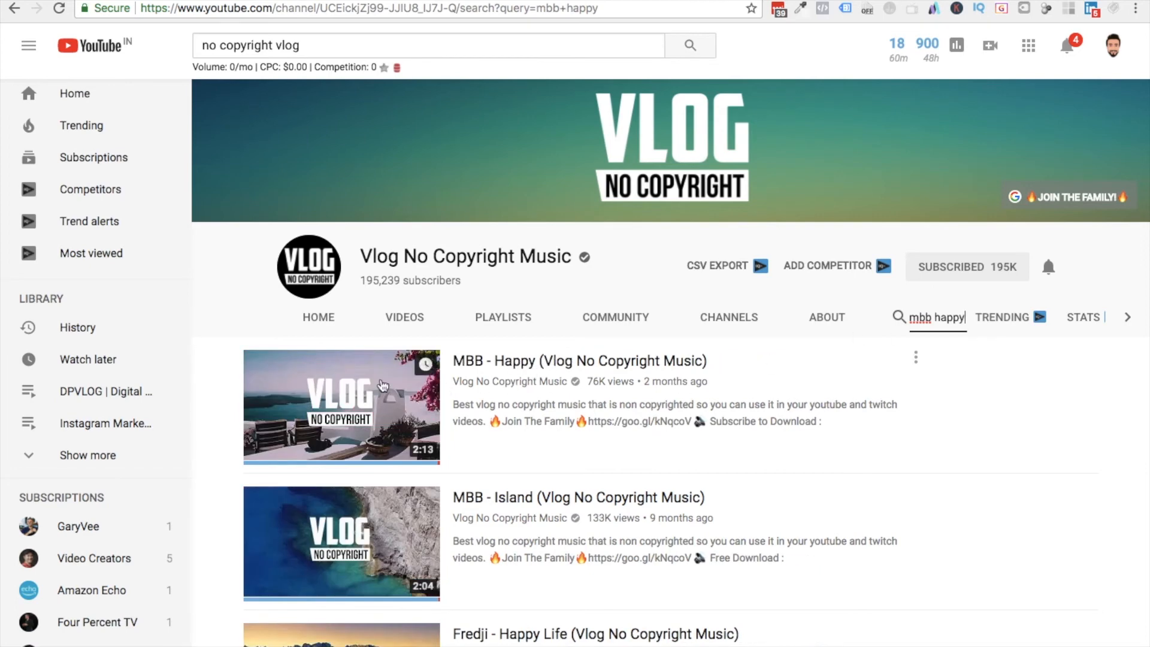
pyautogui.keyDown('super'); pyautogui.click(502, 368); pyautogui.keyUp('super')
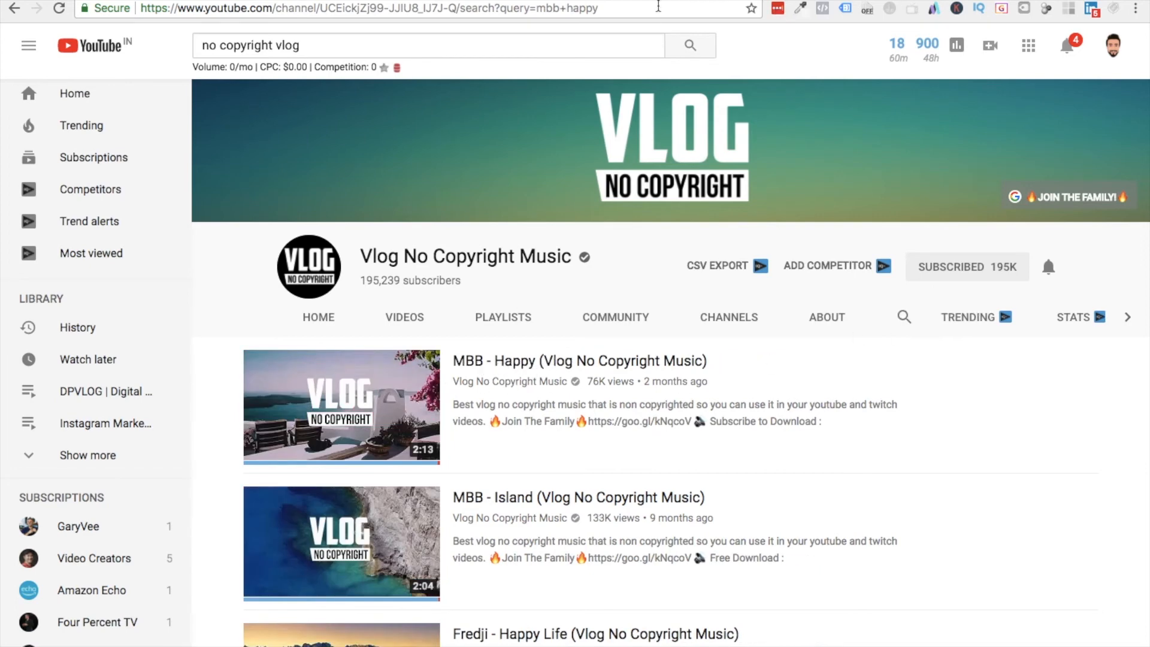
pyautogui.hotkey('ctrl', 'Tab')
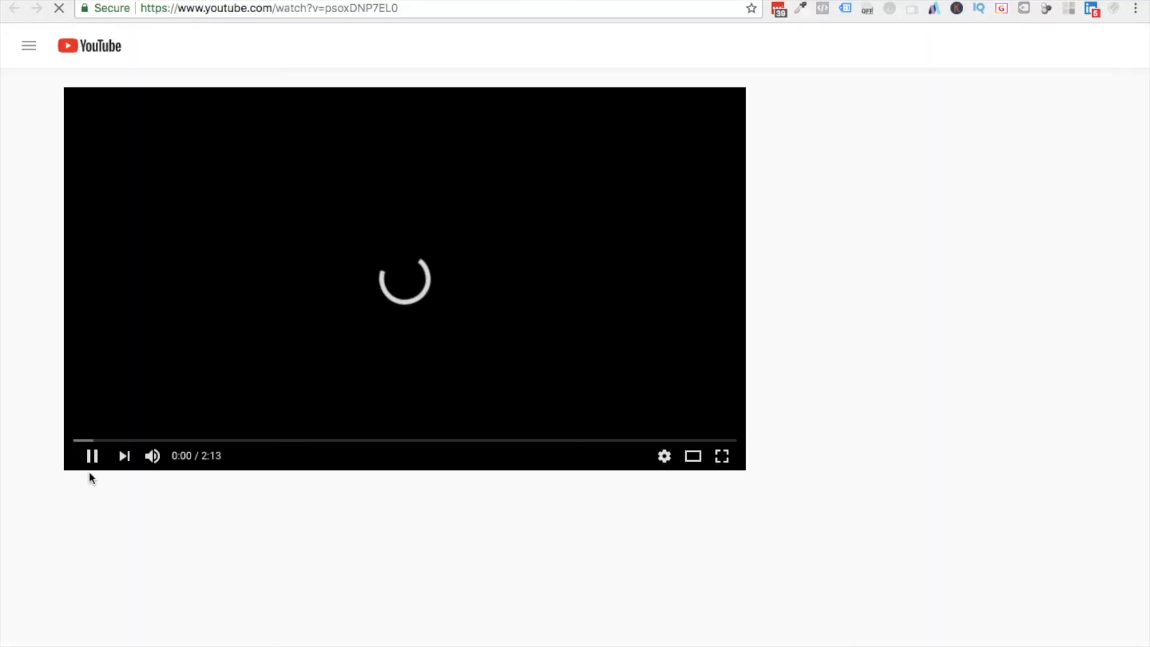
pyautogui.click(92, 457)
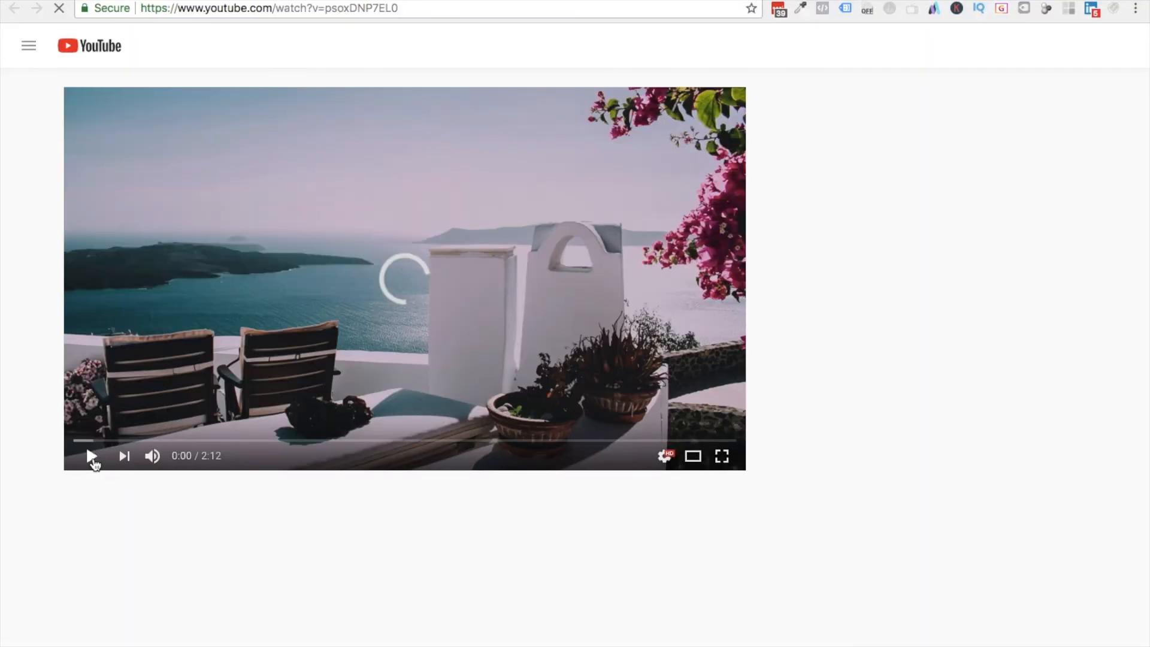
pyautogui.click(205, 7)
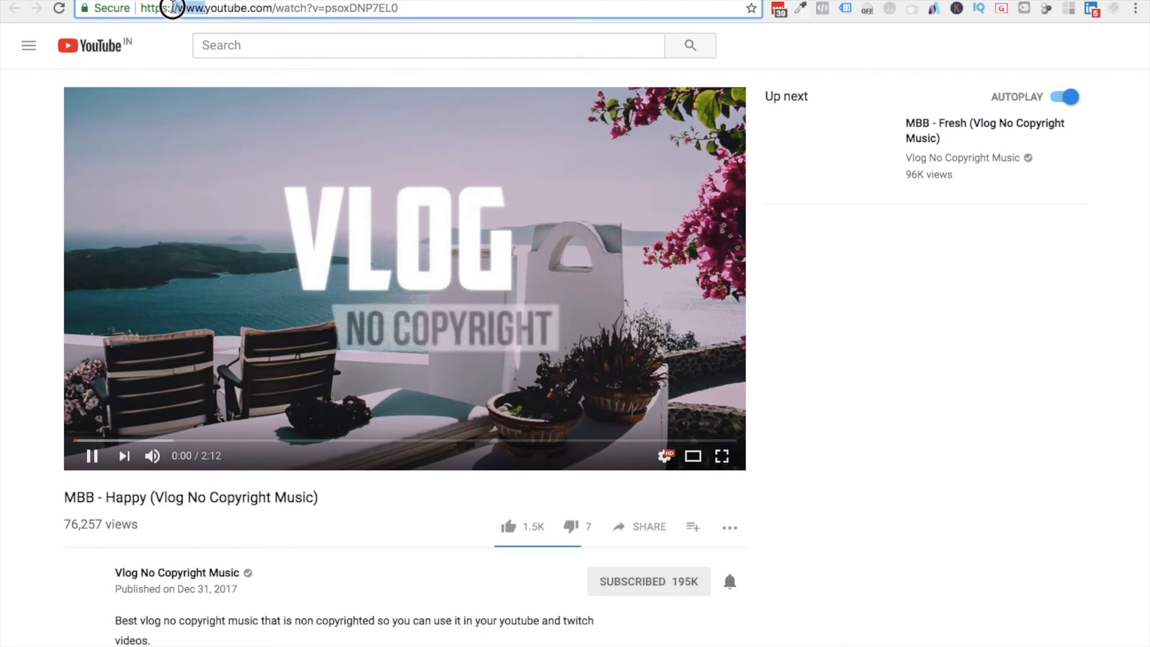
pyautogui.moveTo(203, 9); pyautogui.dragTo(179, 8)
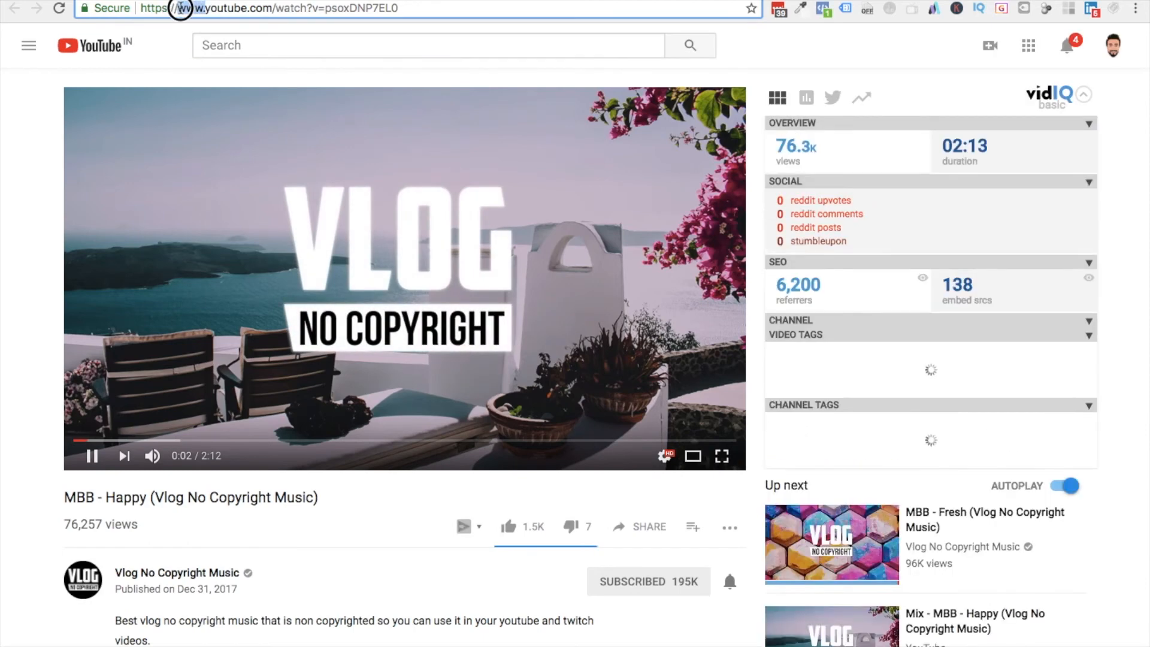
pyautogui.write('ss')
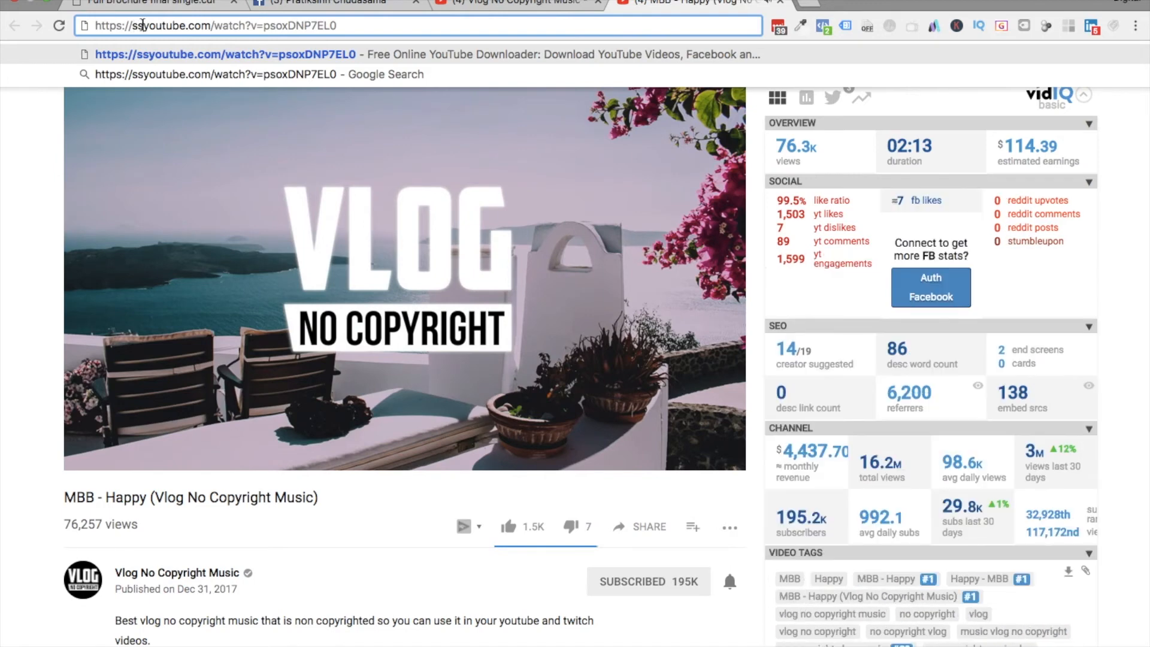
pyautogui.press('Return')
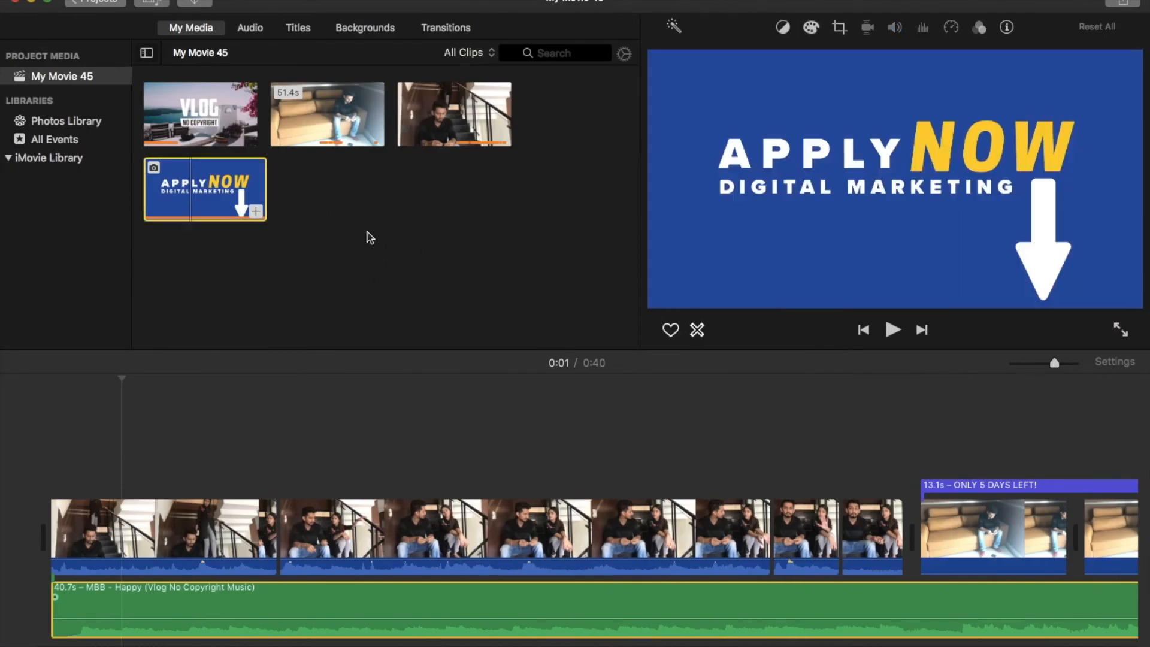
# - Switch to iMovie and paste a copy of the Apply Now image clip after the last clip of the timeline
pyautogui.click(189, 116)
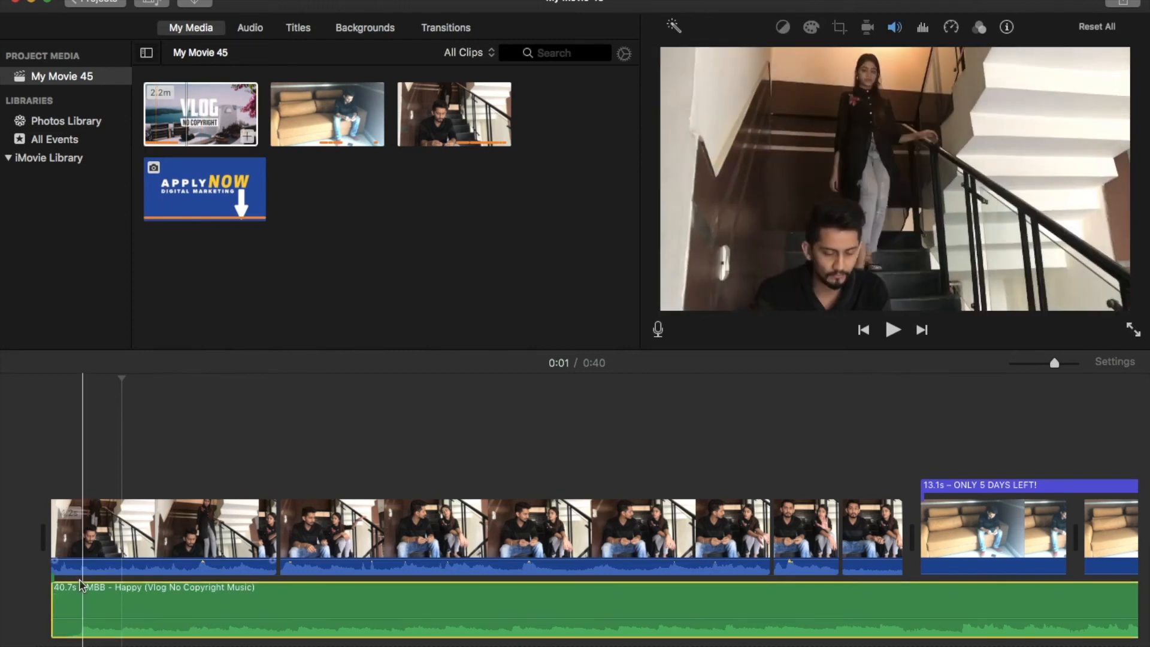
pyautogui.click(174, 599)
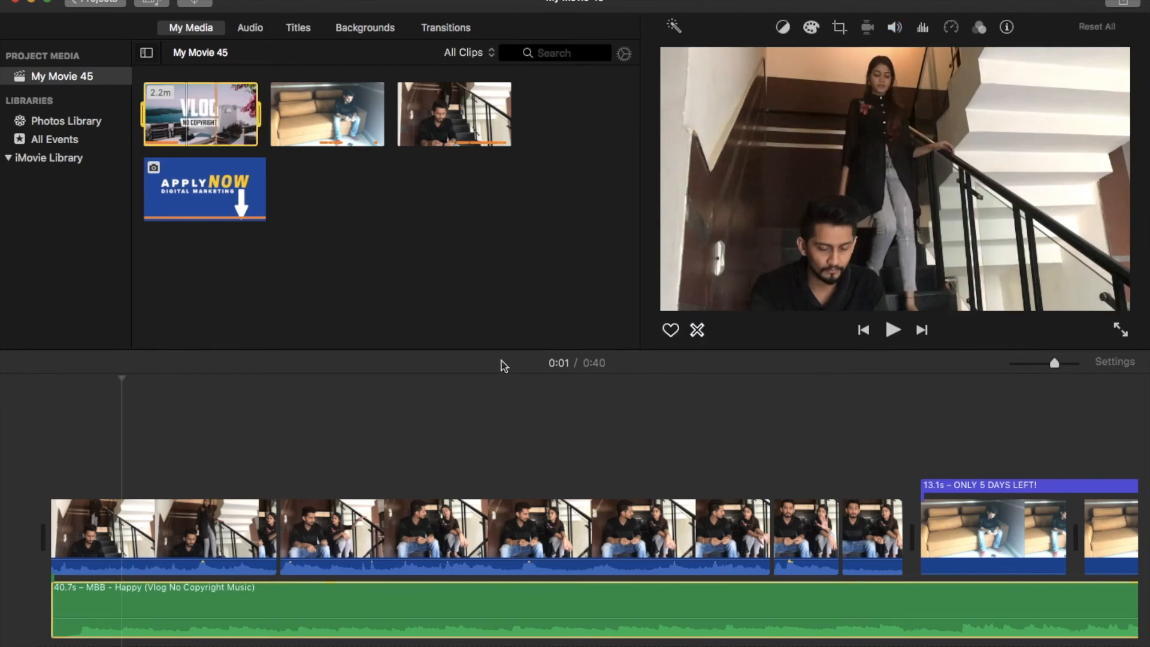
pyautogui.hscroll(10, 628, 503)
pyautogui.hscroll(10, 632, 503)
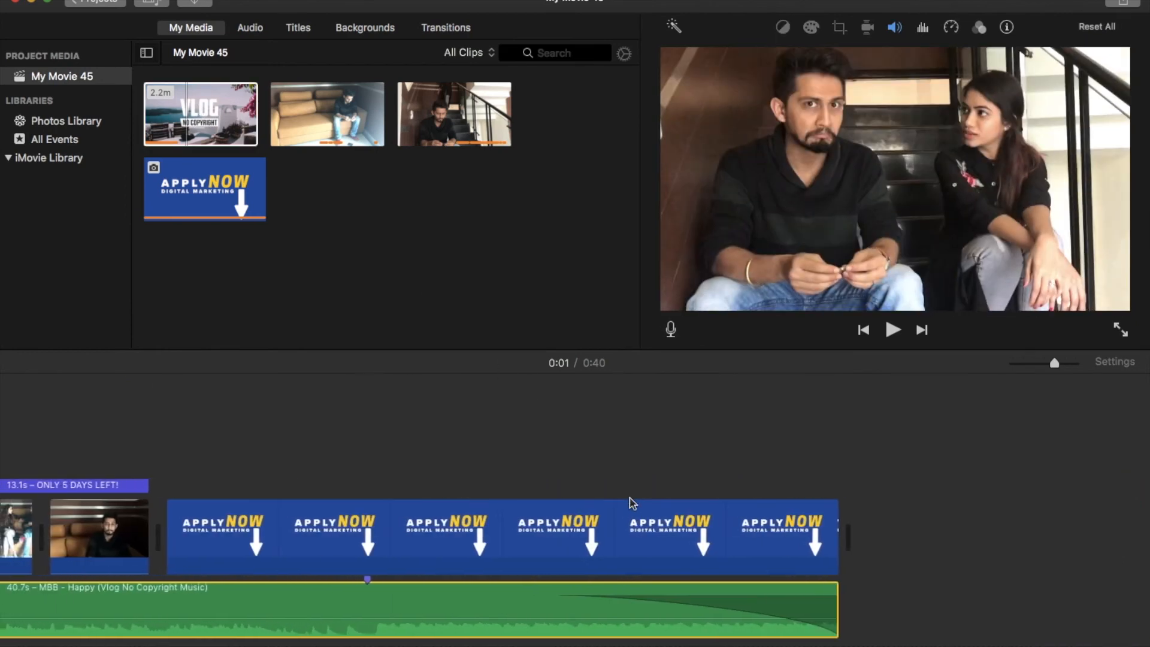
pyautogui.click(787, 530)
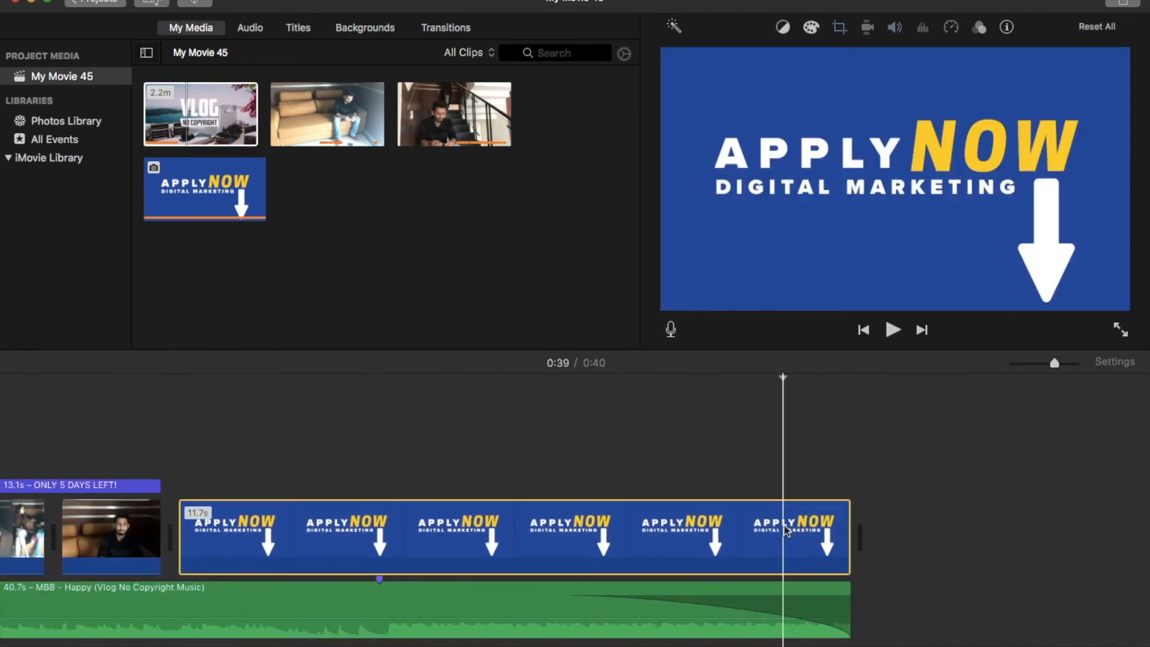
pyautogui.click(879, 516)
pyautogui.press('super+v')
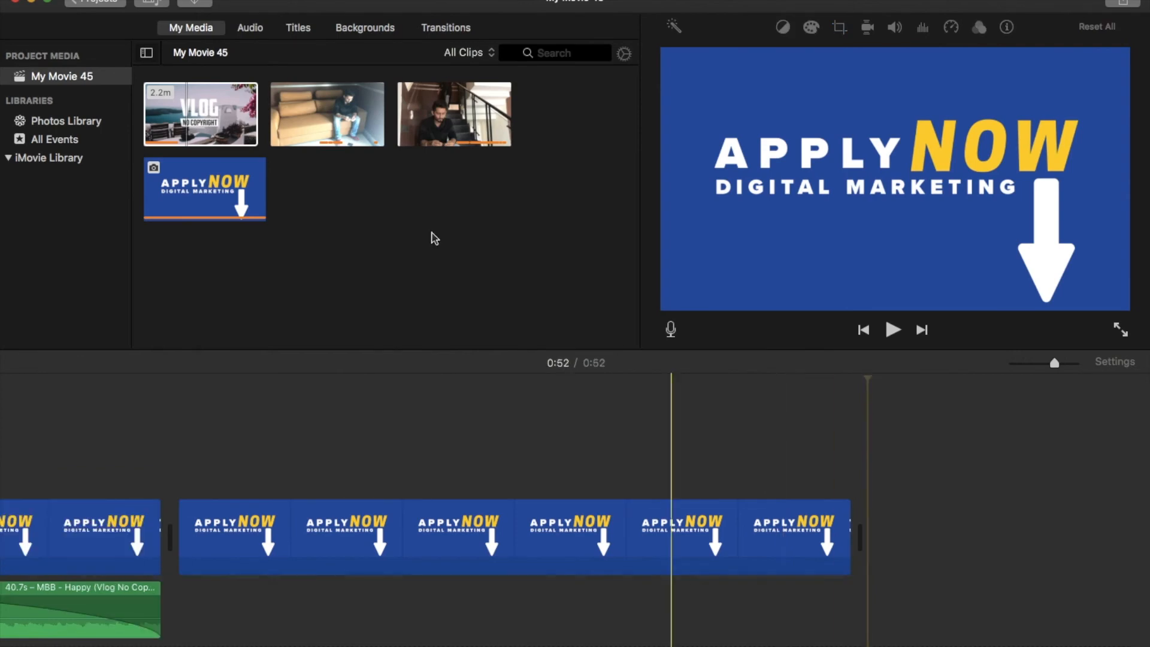
# - Add the MBB - Happy music from the project media beneath the copied Apply Now clip and lower its volume
pyautogui.moveTo(206, 126); pyautogui.dragTo(182, 622)
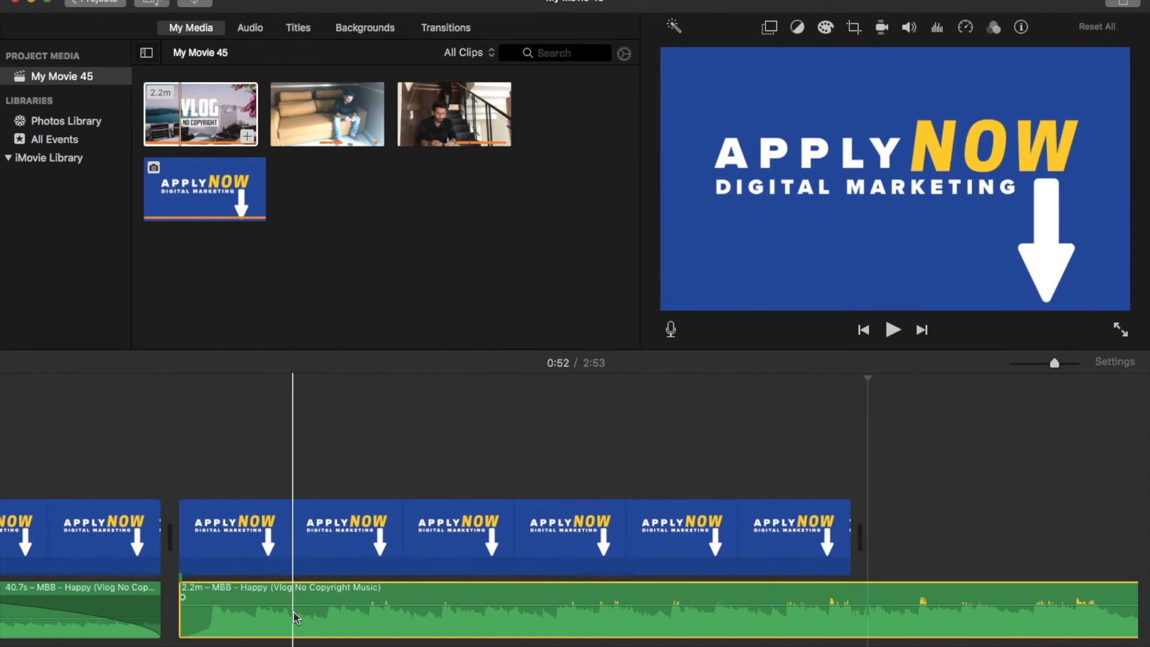
pyautogui.moveTo(296, 602); pyautogui.dragTo(299, 615)
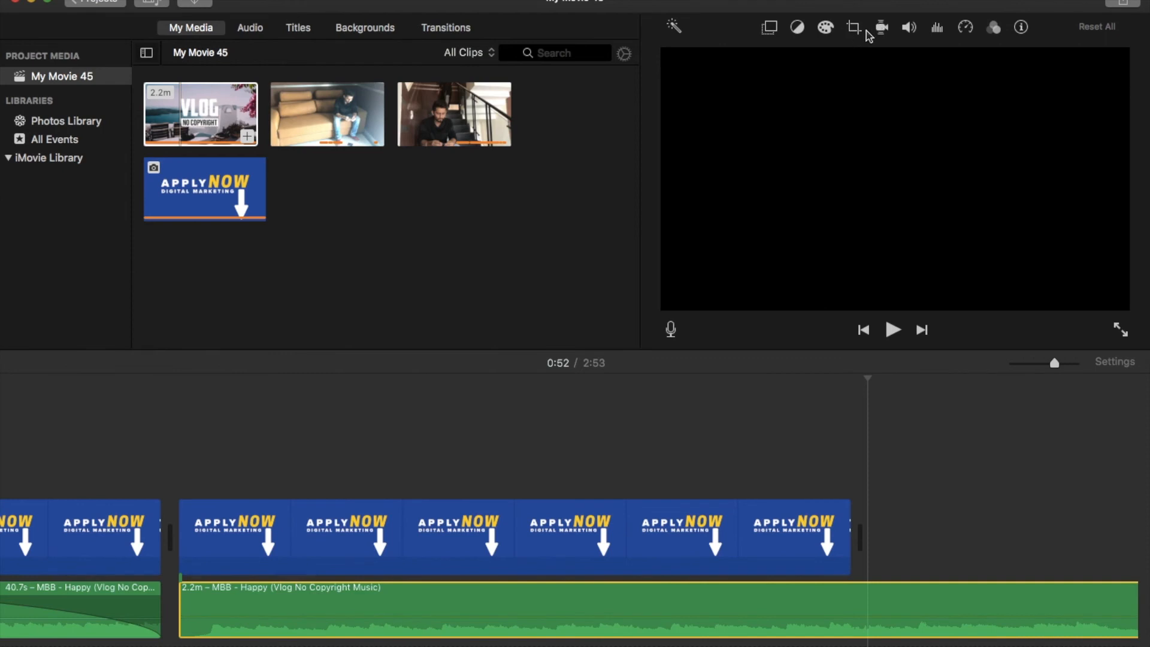
pyautogui.hscroll(-10, 511, 596)
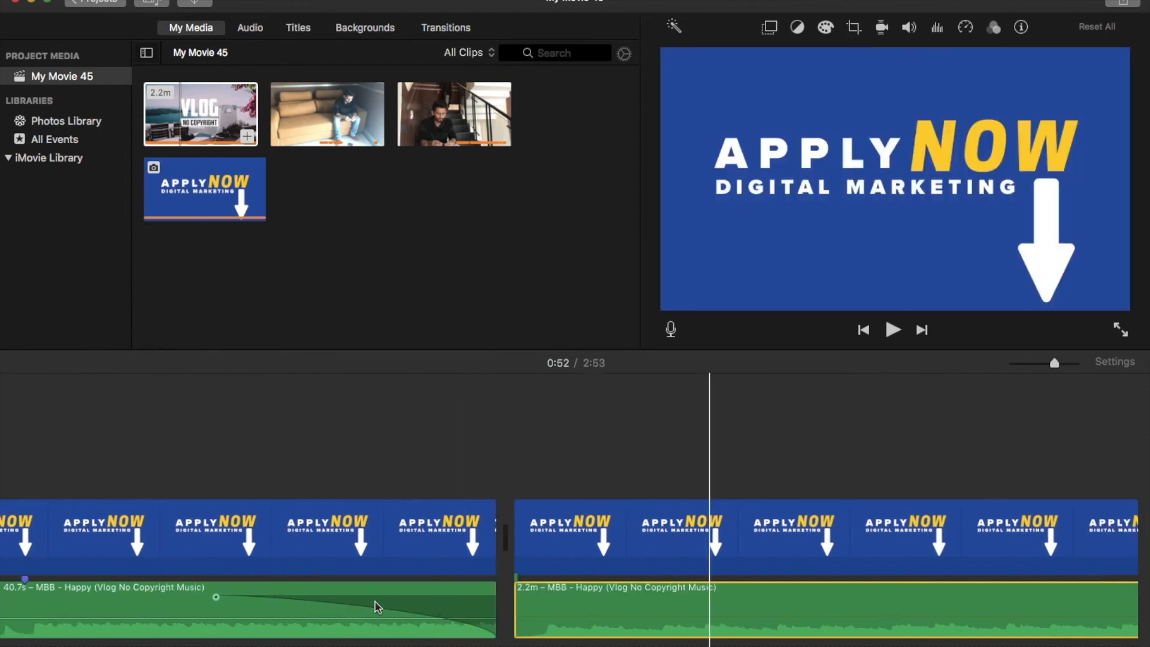
pyautogui.click(395, 483)
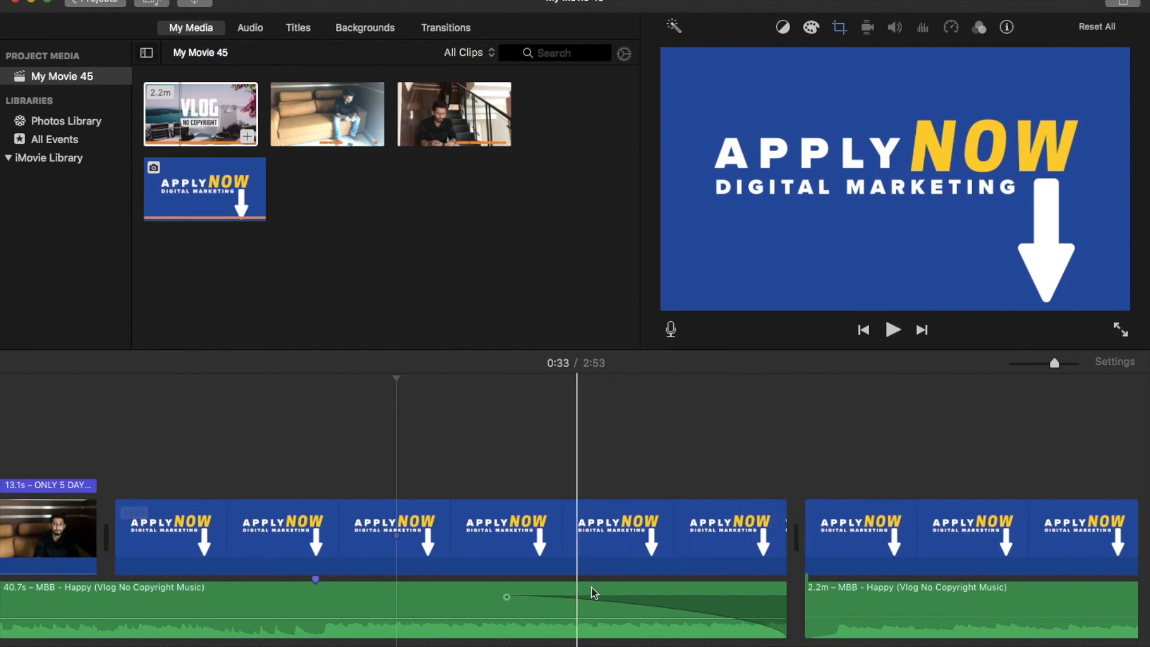
# - Split the added music track at the end of the last Apply Now clip and delete the excess part
pyautogui.hscroll(15, 652, 605)
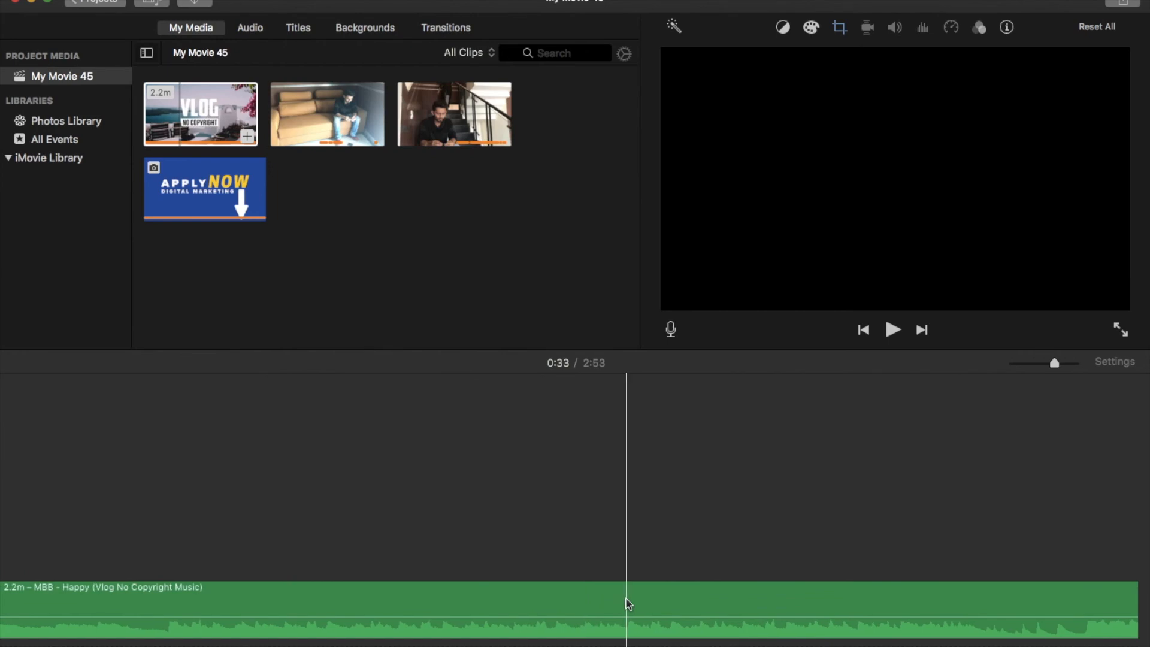
pyautogui.hscroll(-5, 813, 602)
pyautogui.hscroll(3, 813, 597)
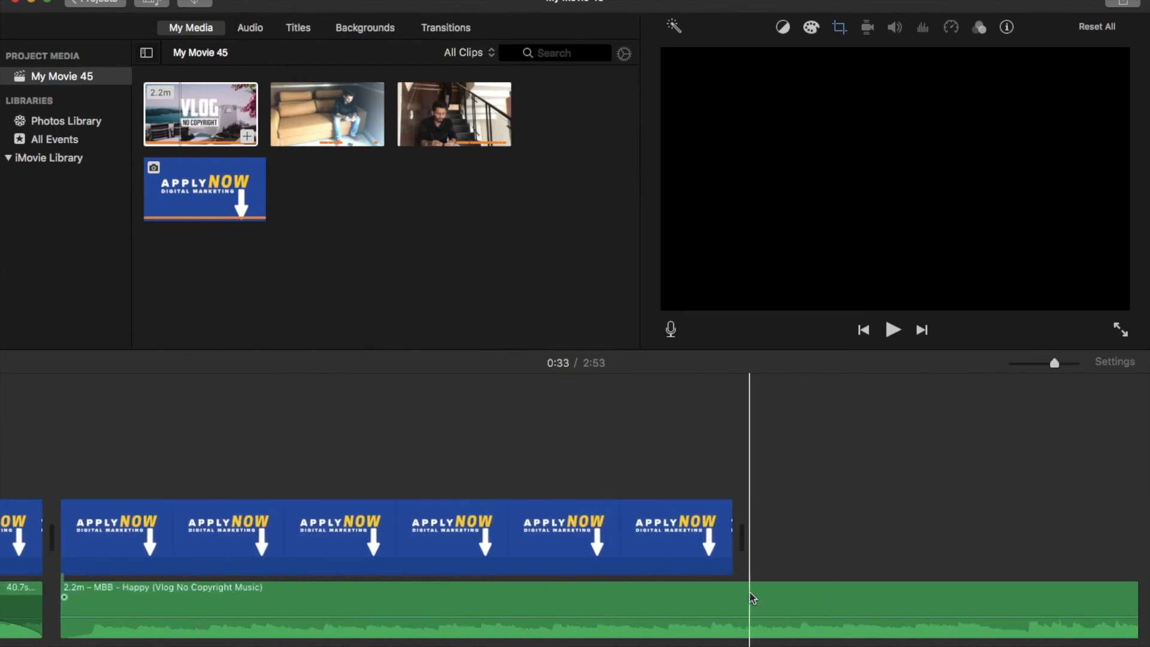
pyautogui.click(742, 596)
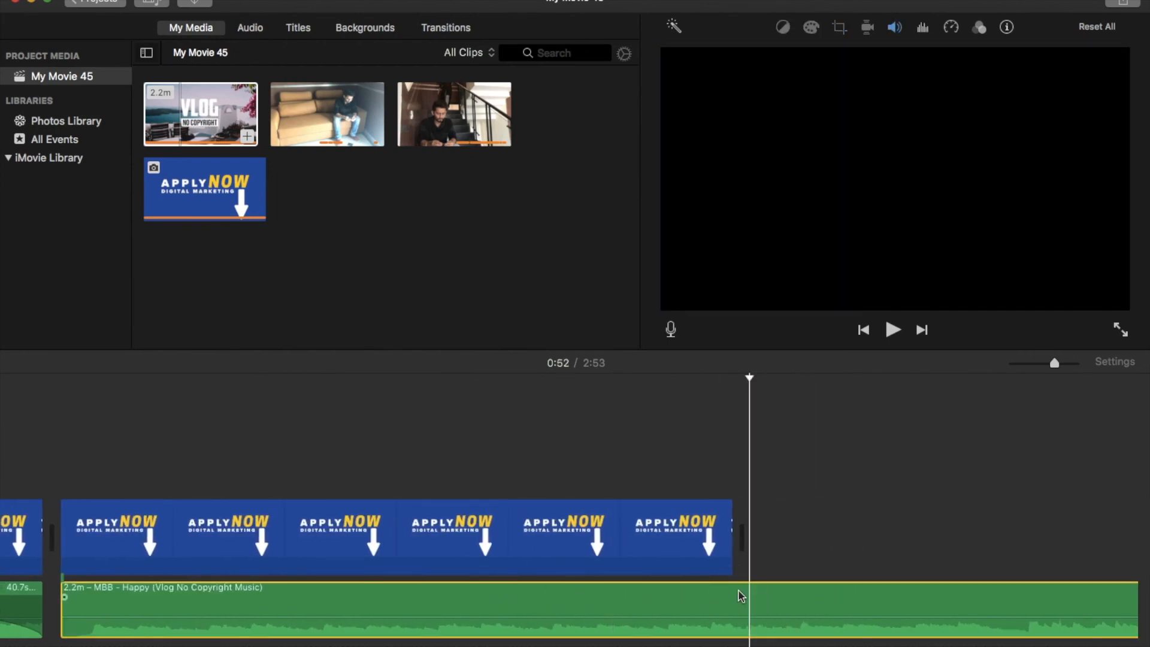
pyautogui.press('super+b')
pyautogui.click(786, 596)
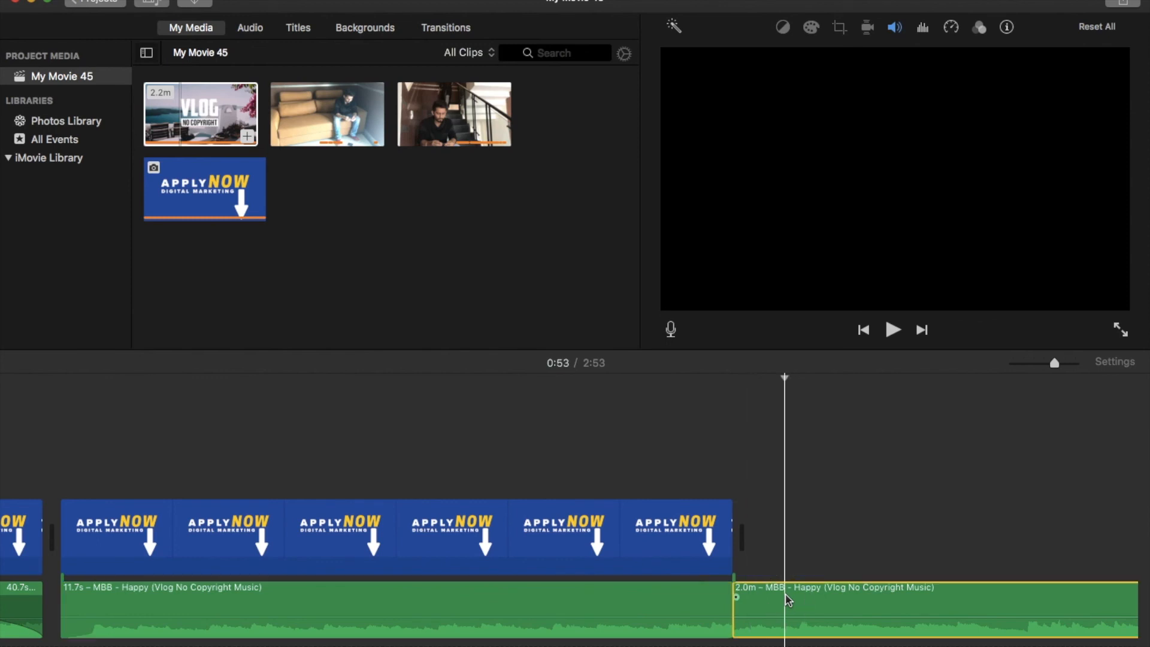
pyautogui.press('Delete')
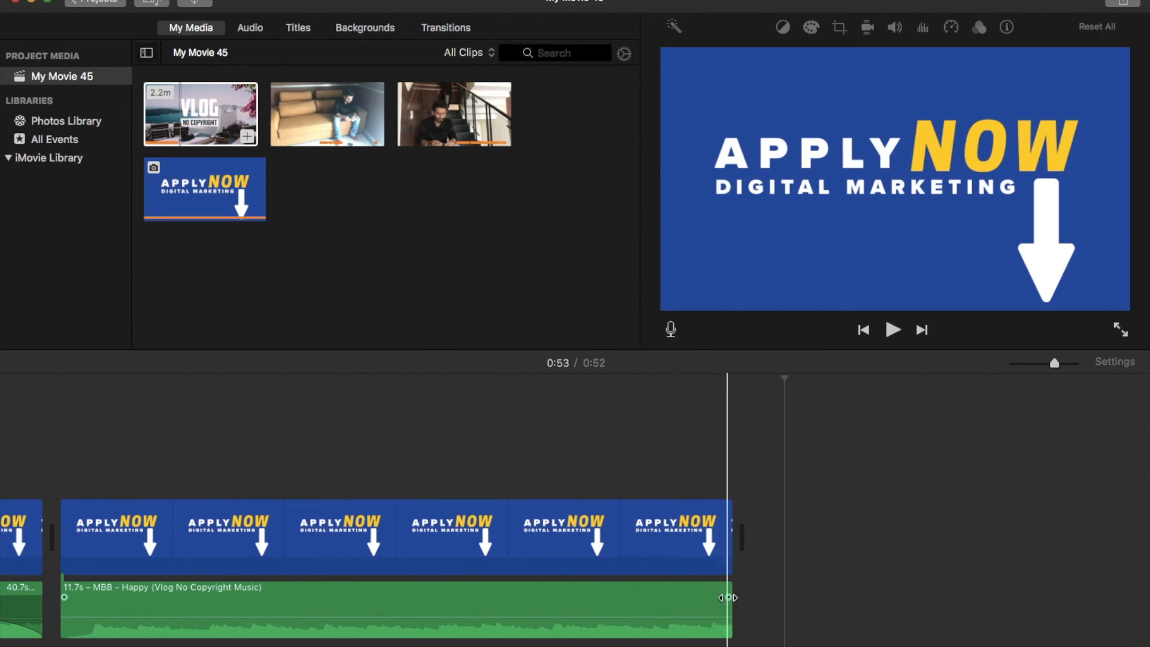
# - Fade out the end of the added music track and try adjusting the fade at its start
pyautogui.moveTo(728, 598); pyautogui.dragTo(523, 598)
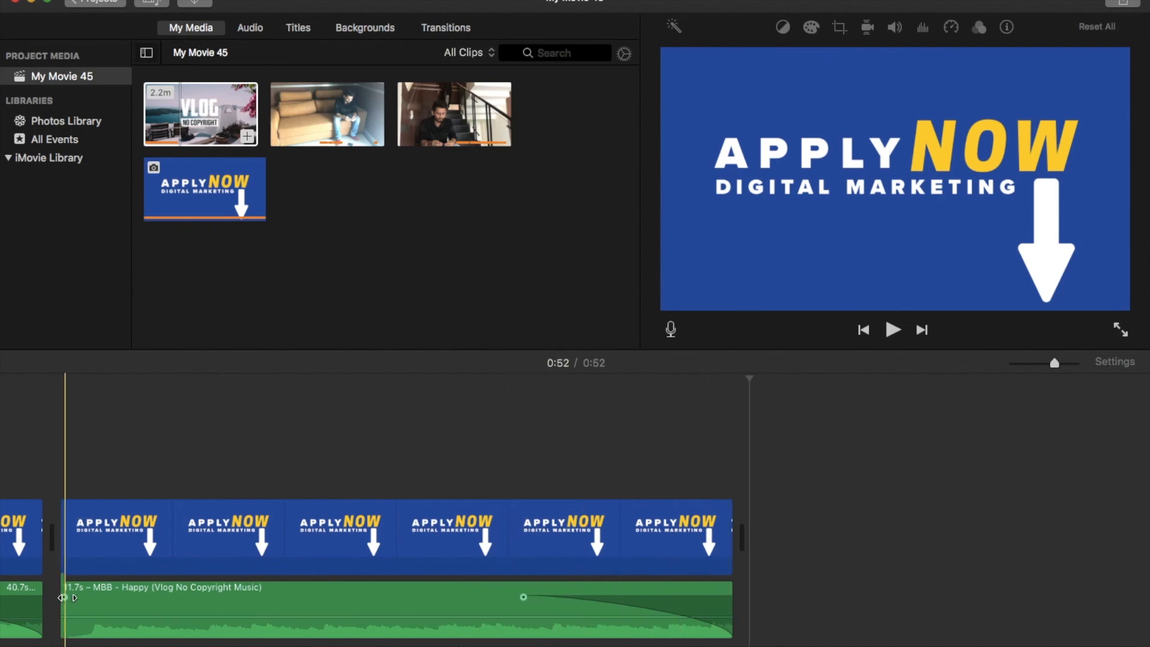
pyautogui.moveTo(62, 596)
pyautogui.mouseDown()
pyautogui.moveTo(303, 595)
pyautogui.moveTo(67, 589)
pyautogui.mouseUp()
# - Delete the copied Apply Now clip together with the music track added beneath it
pyautogui.click(246, 534)
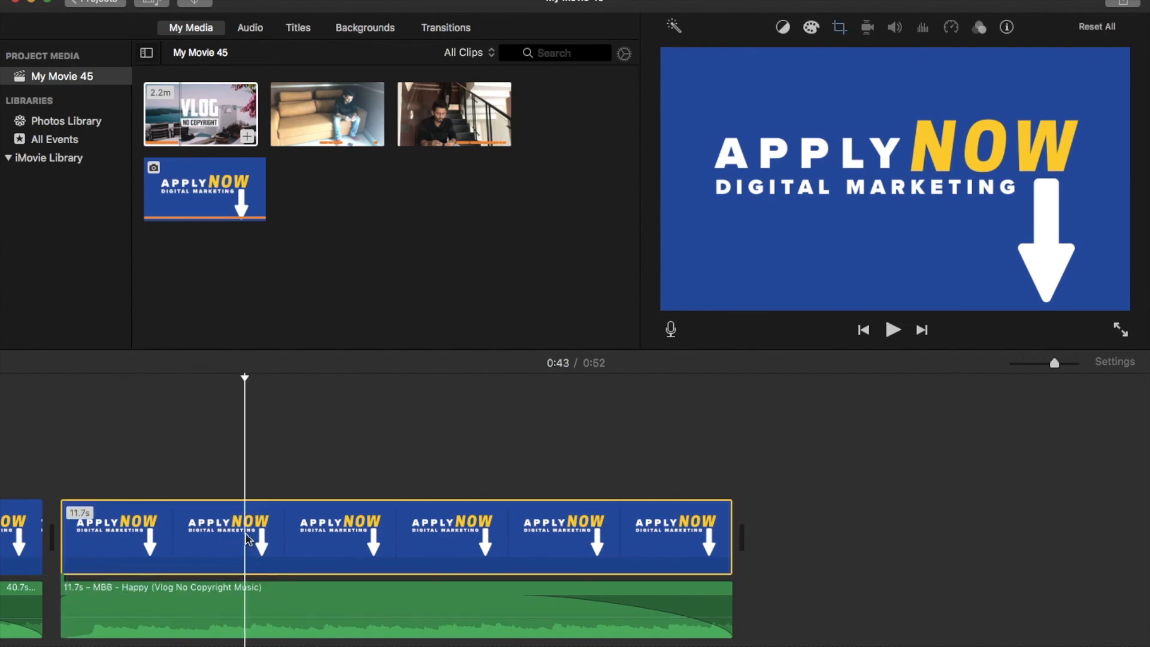
pyautogui.keyDown('super'); pyautogui.click(255, 609); pyautogui.keyUp('super')
pyautogui.press('Delete')
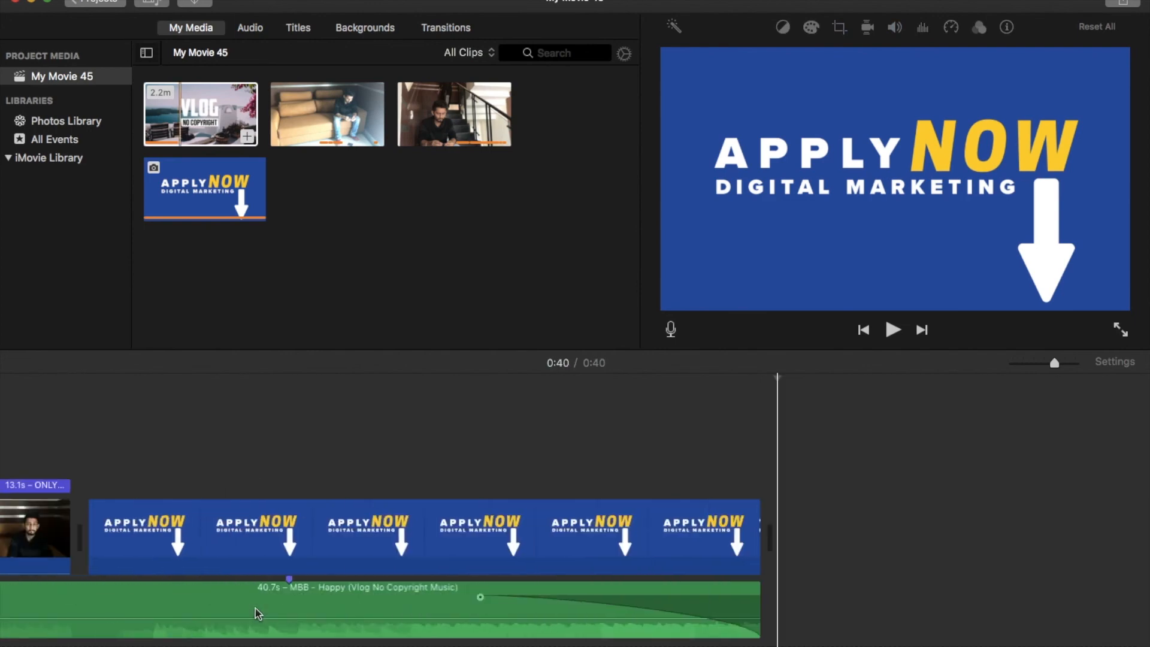